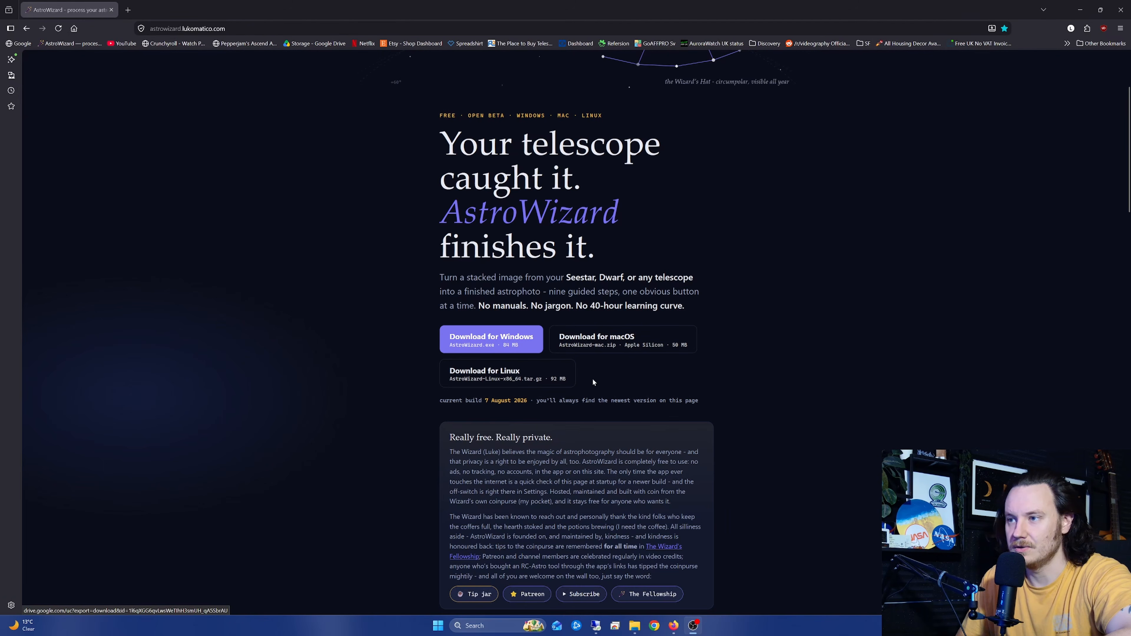
# - Open the Fellowship page from the AstroWizard site and look through its supporter lists
pyautogui.scroll(-5, 629, 379)
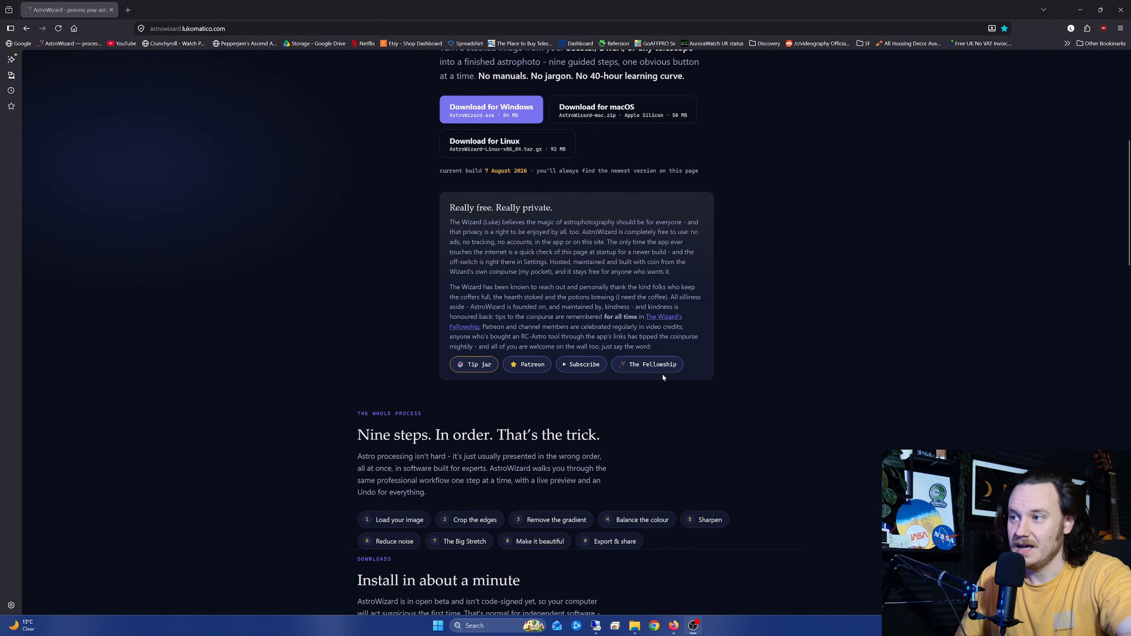
pyautogui.click(662, 370)
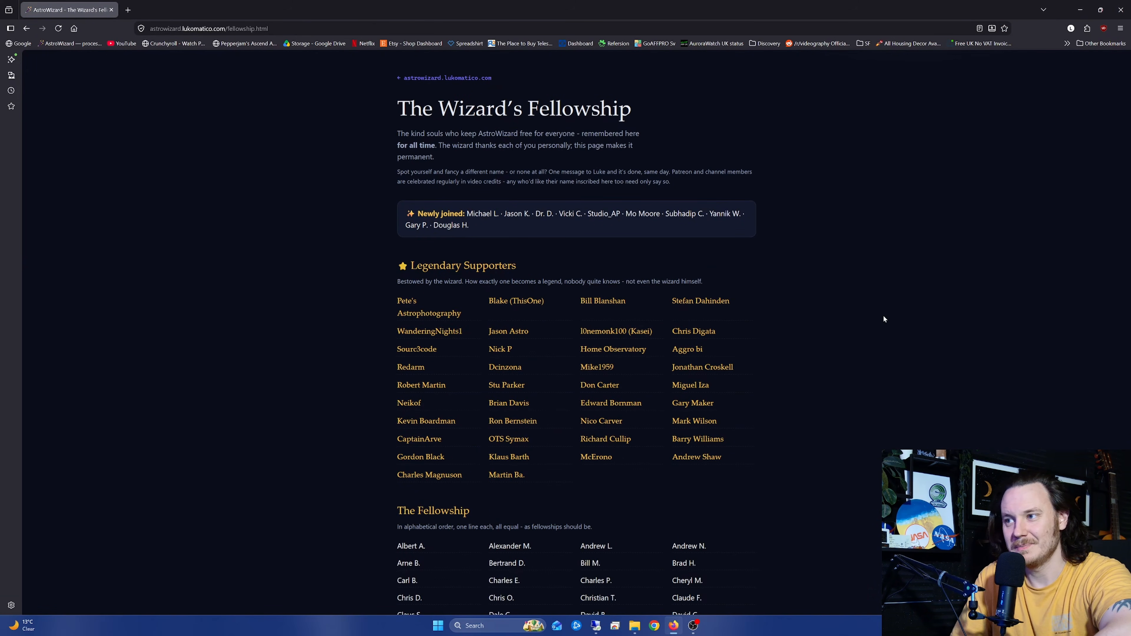
pyautogui.rightClick(798, 362)
pyautogui.scroll(-8, 788, 332)
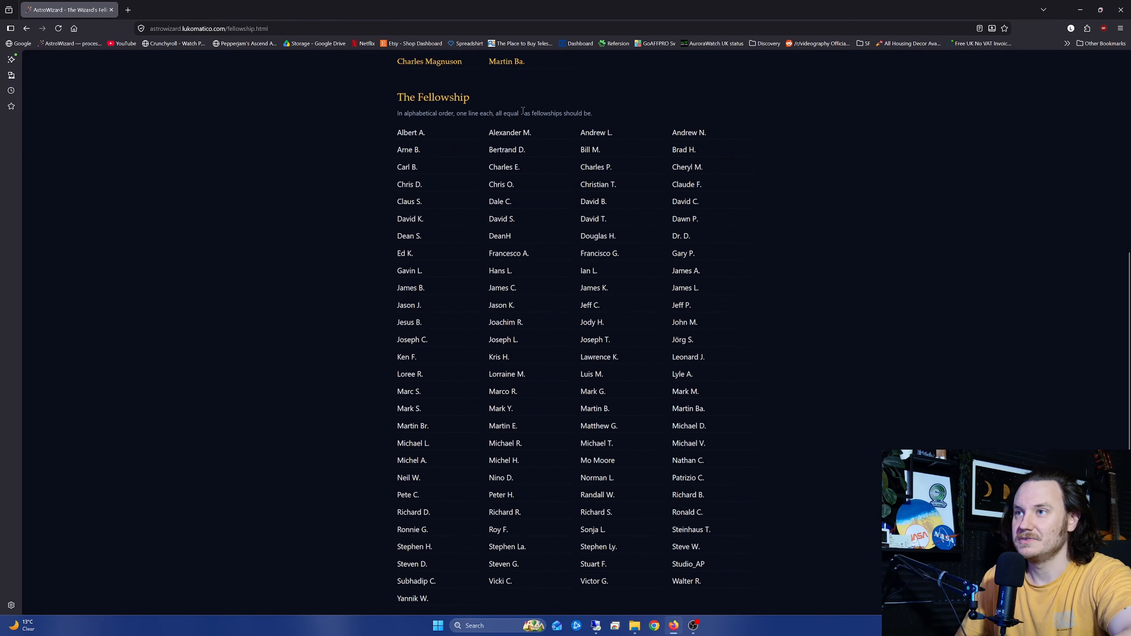
pyautogui.scroll(-4, 750, 374)
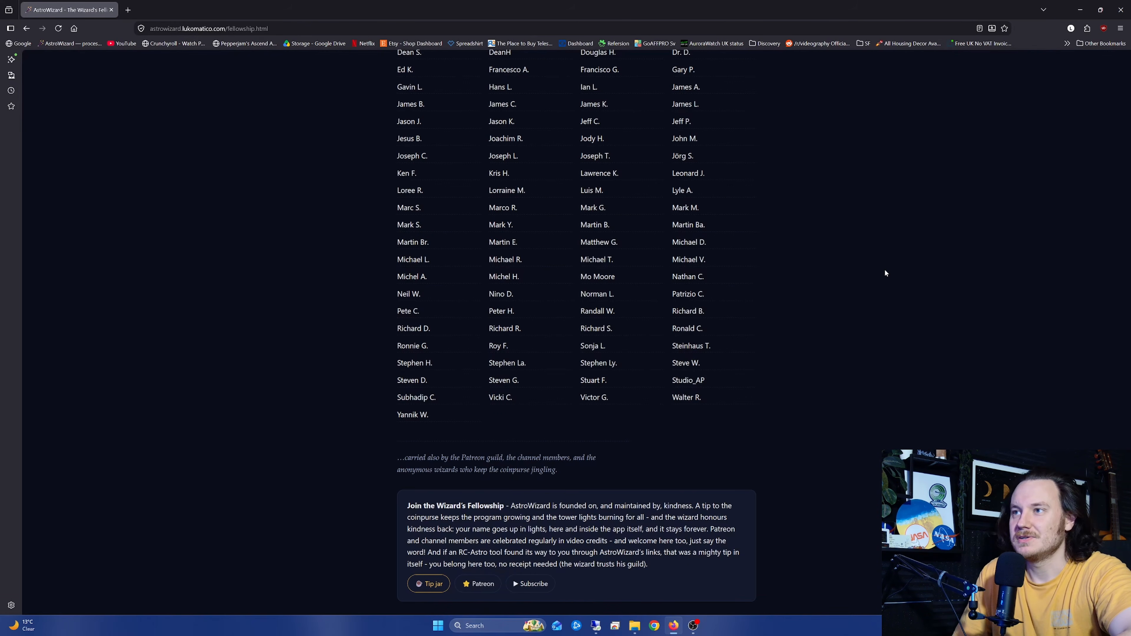
pyautogui.scroll(5, 434, 272)
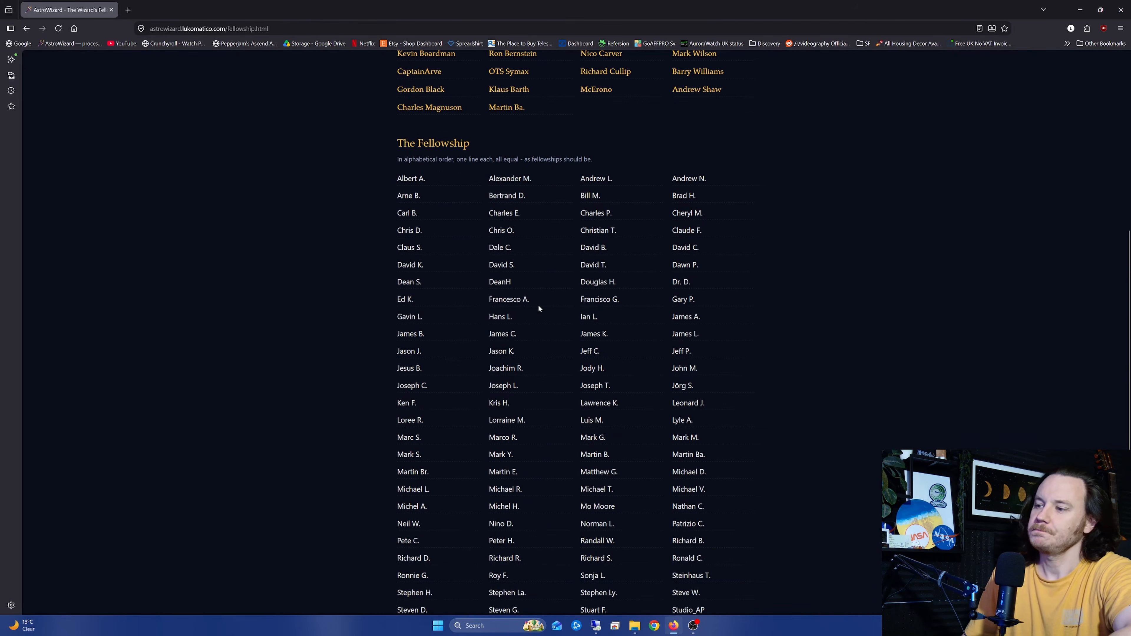
pyautogui.scroll(-3, 772, 312)
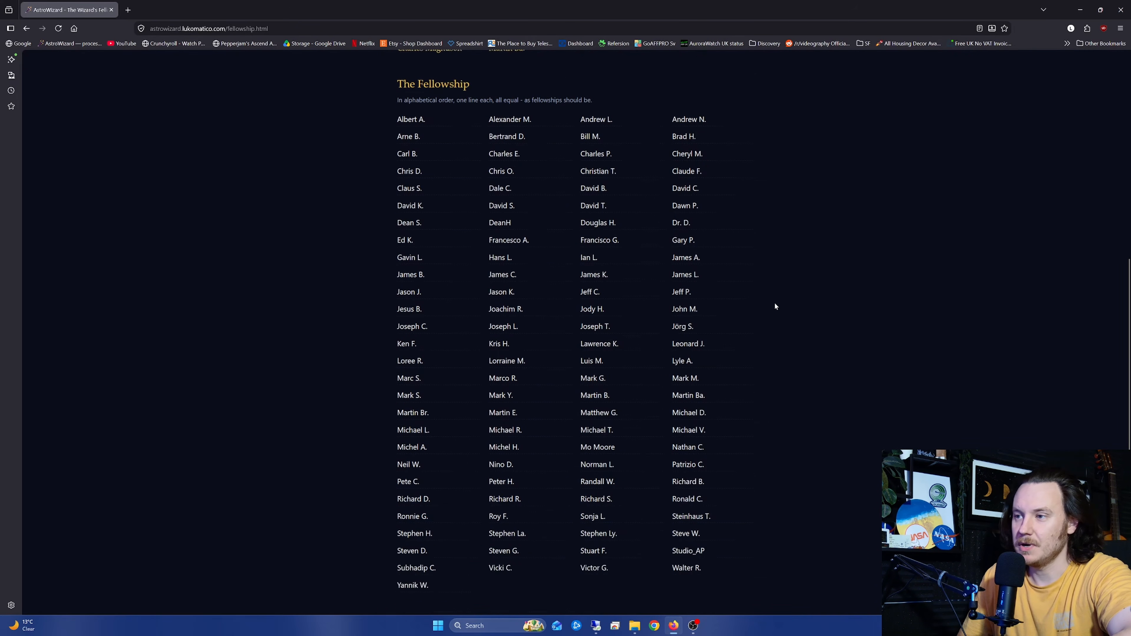
pyautogui.scroll(-2, 773, 312)
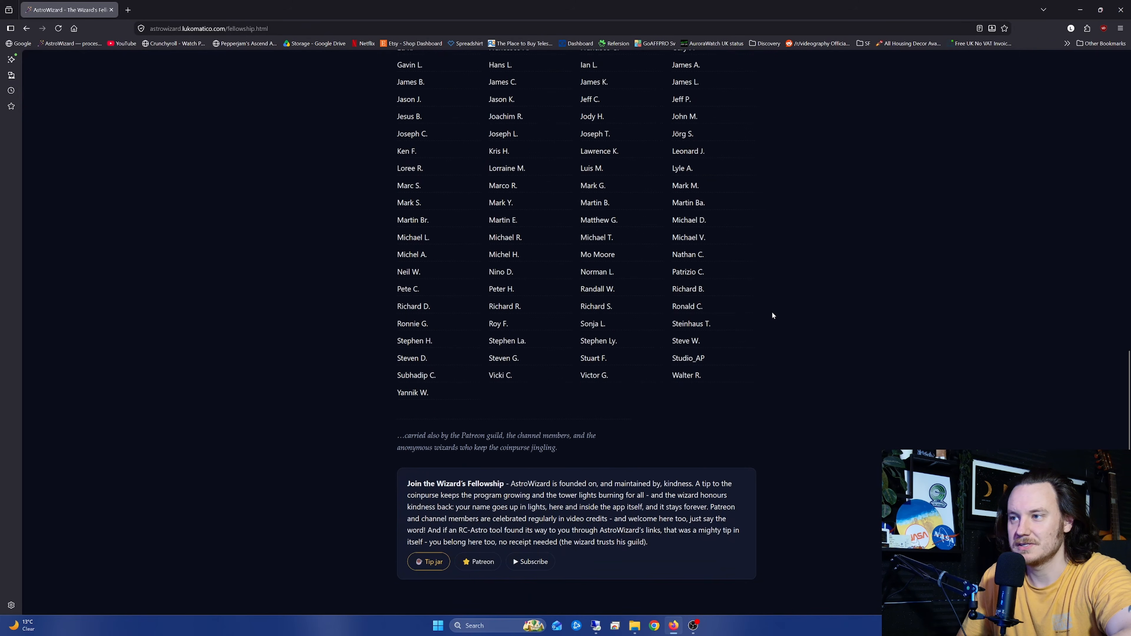
pyautogui.scroll(12, 772, 312)
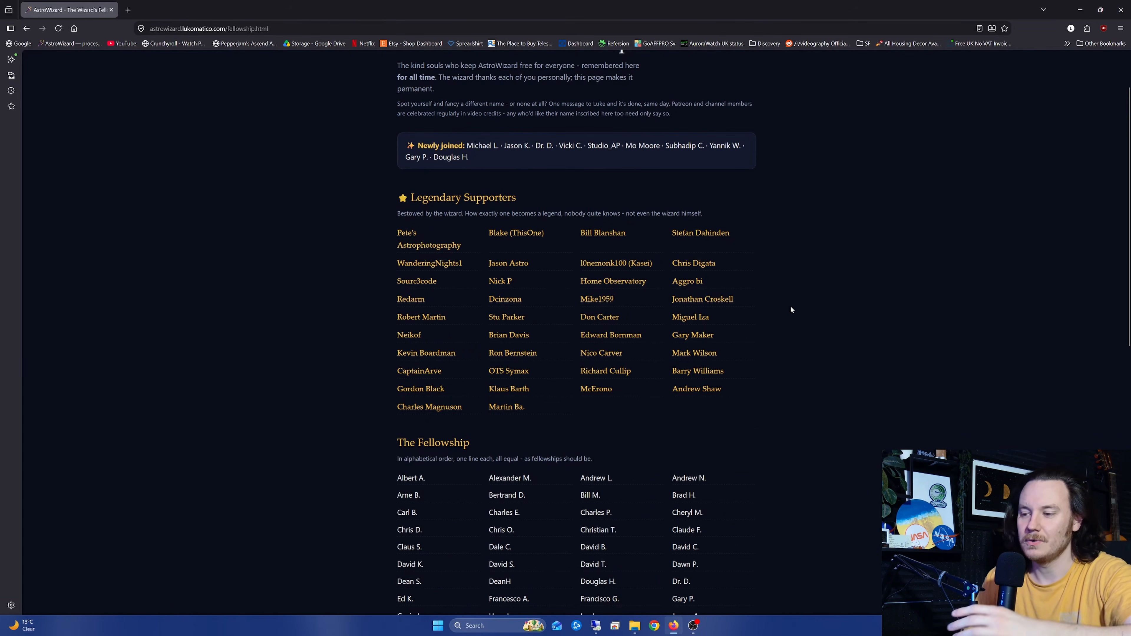
pyautogui.scroll(2, 368, 175)
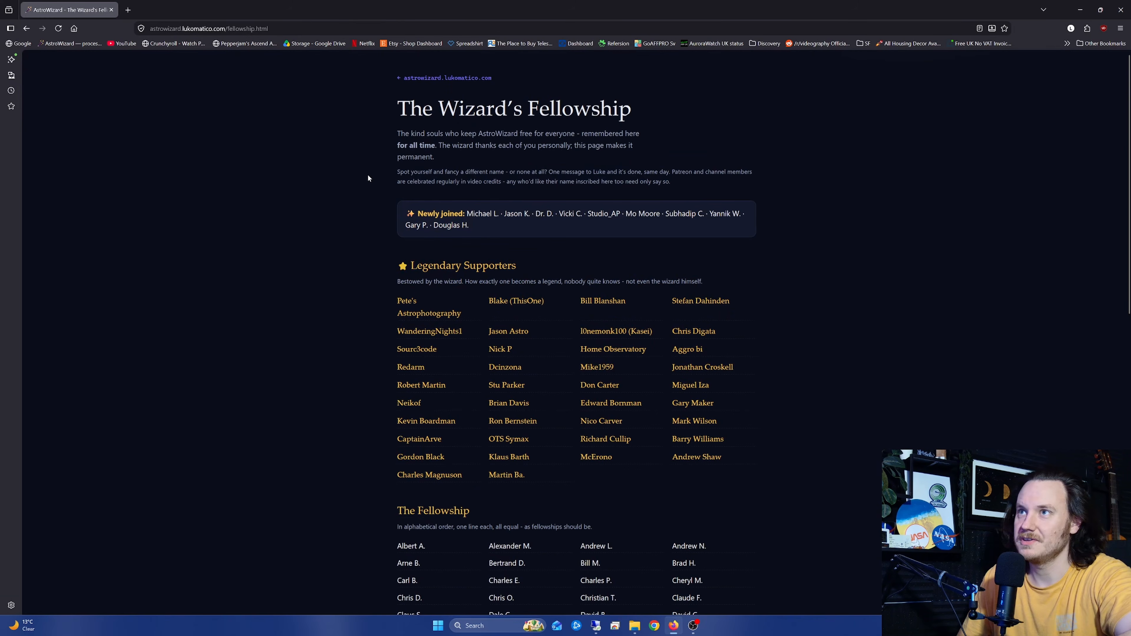
# - Return to the AstroWizard home page and look through it down to the latest workshop news
pyautogui.click(447, 79)
pyautogui.scroll(-15, 349, 291)
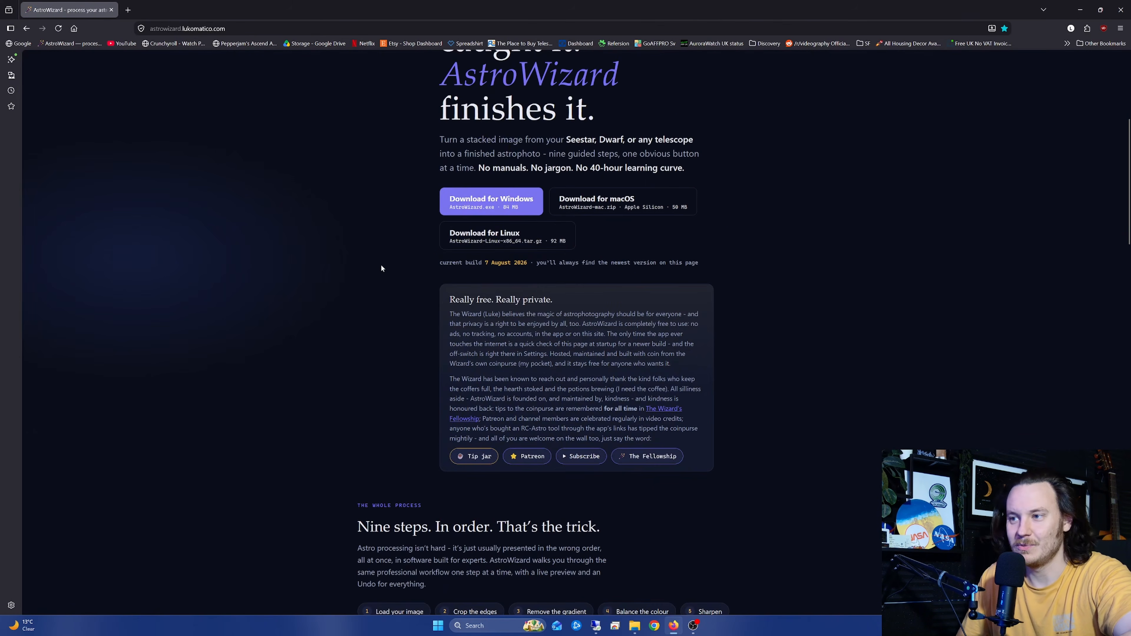
pyautogui.scroll(-3, 323, 265)
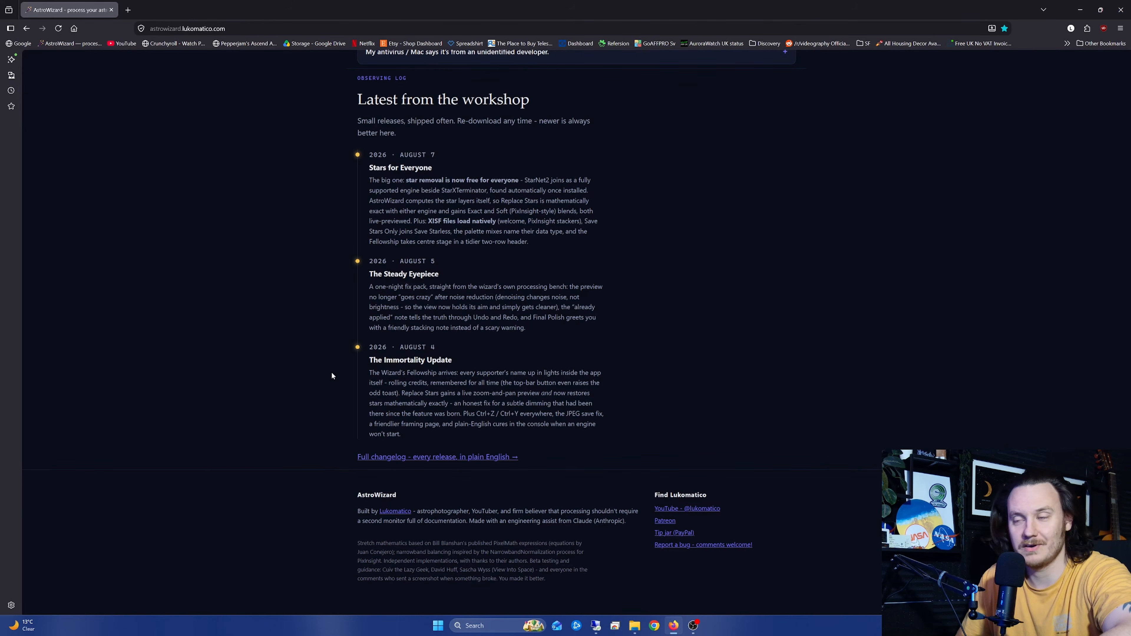
# - Open the full changelog and read through the August 2026 release notes
pyautogui.click(438, 458)
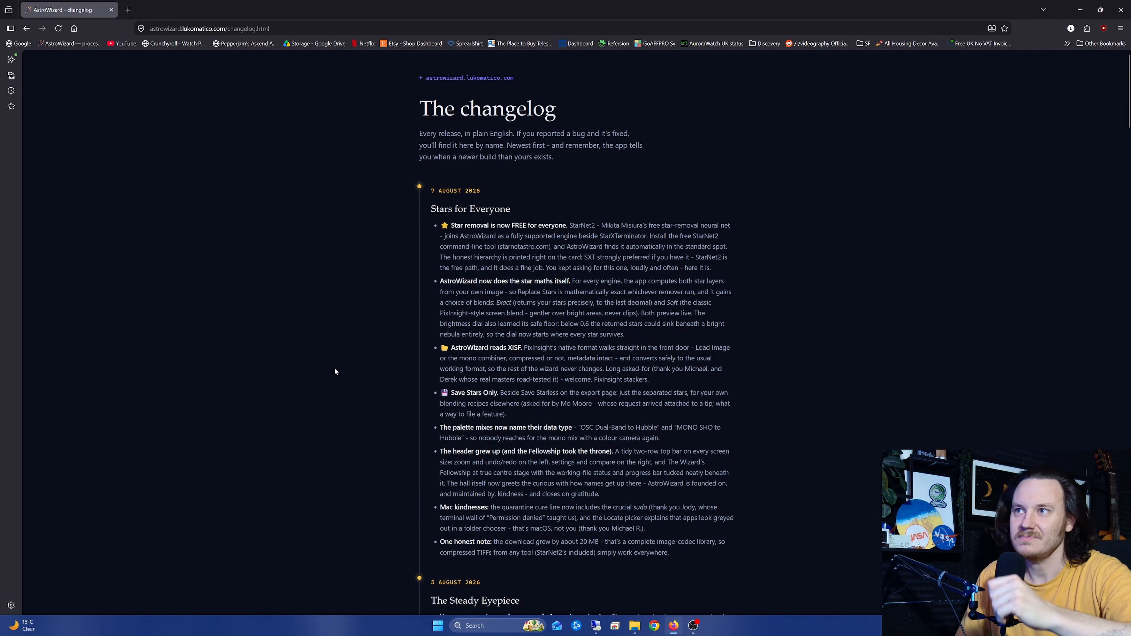
pyautogui.scroll(-10, 569, 188)
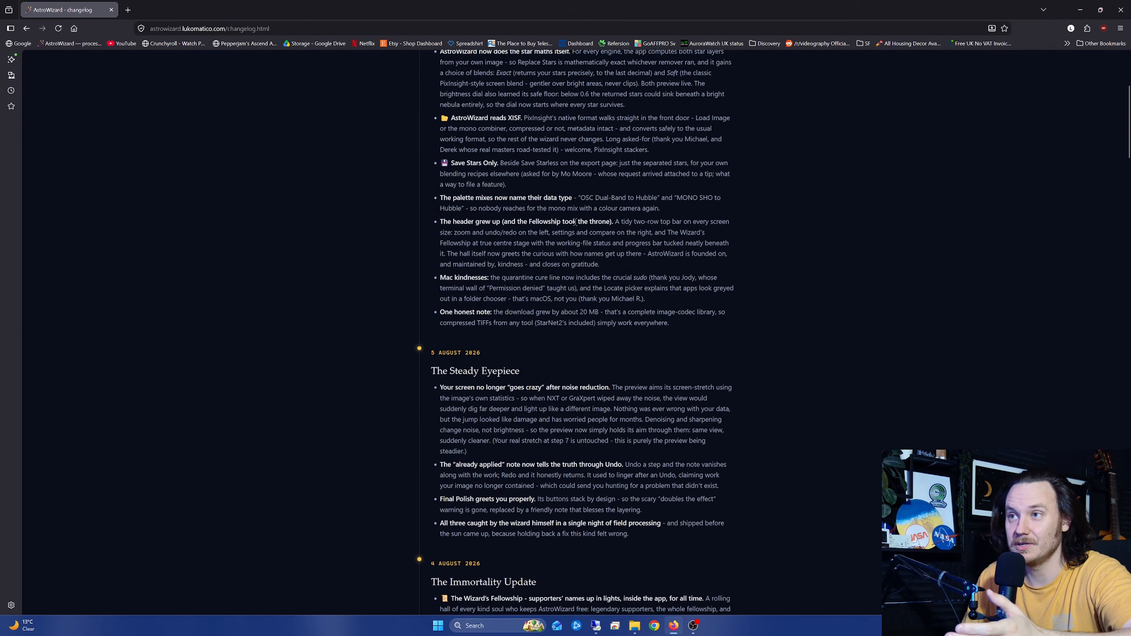
pyautogui.scroll(-10, 429, 399)
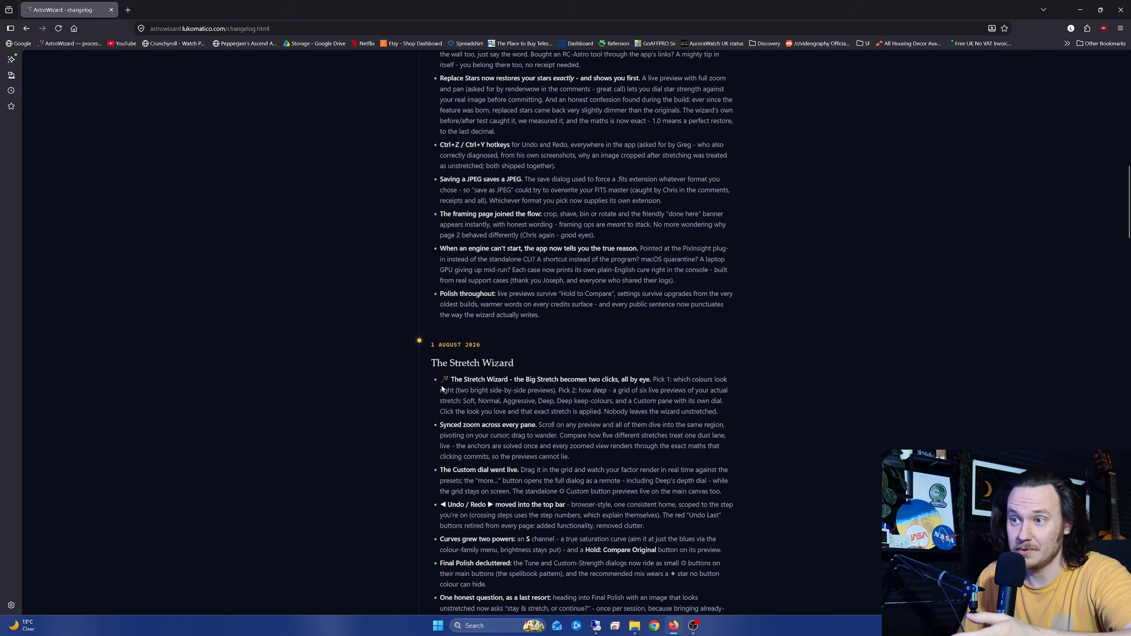
pyautogui.scroll(4, 481, 380)
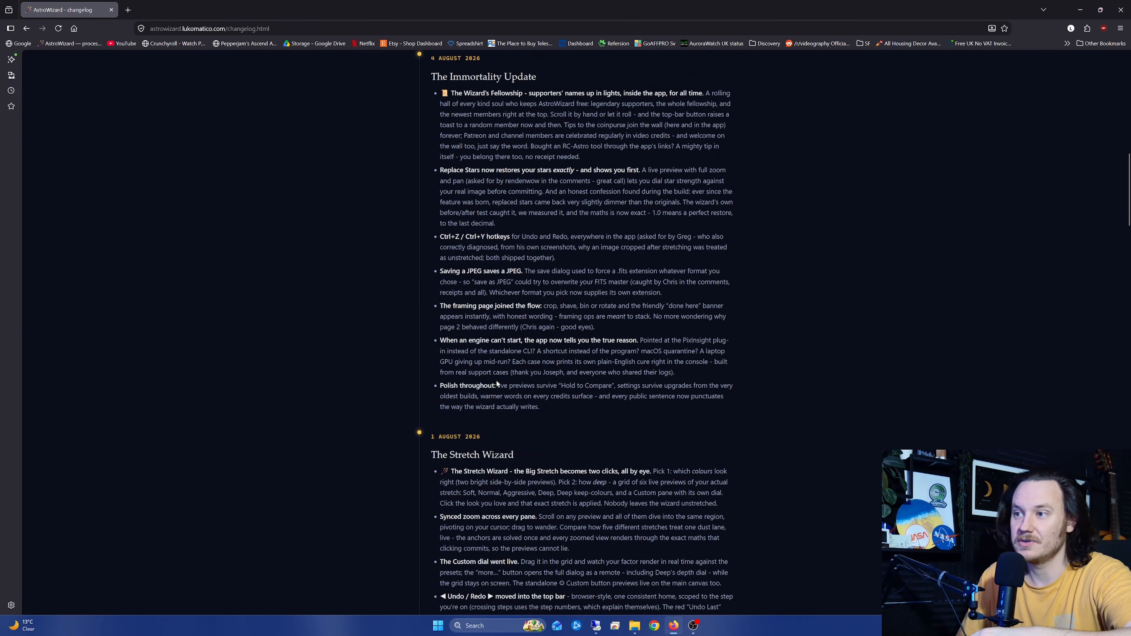
pyautogui.scroll(10, 502, 382)
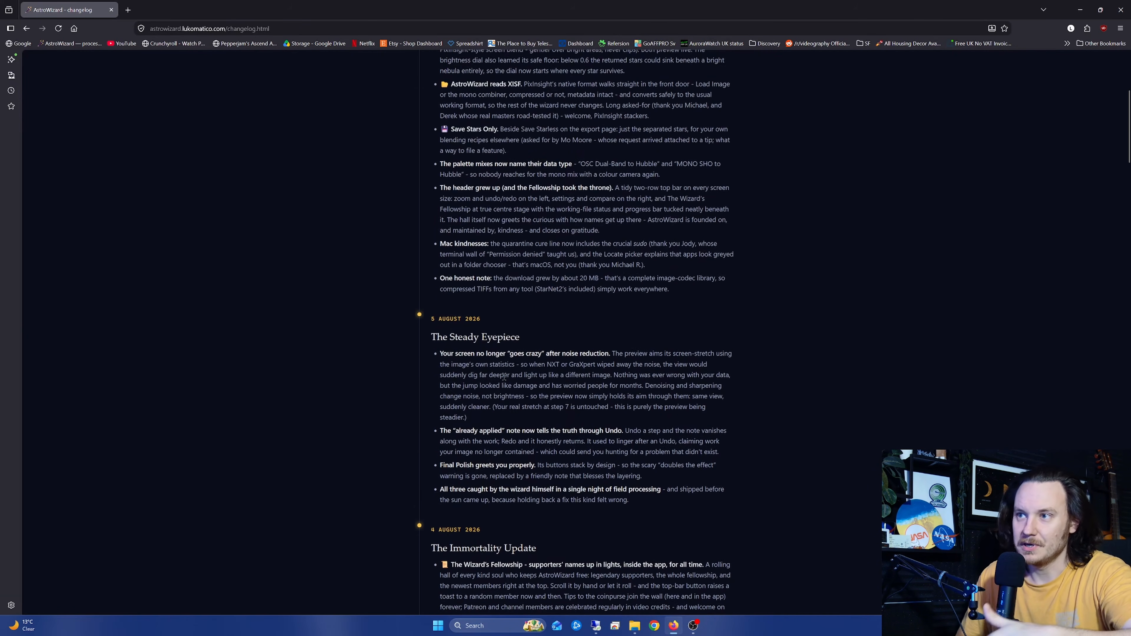
pyautogui.scroll(4, 521, 429)
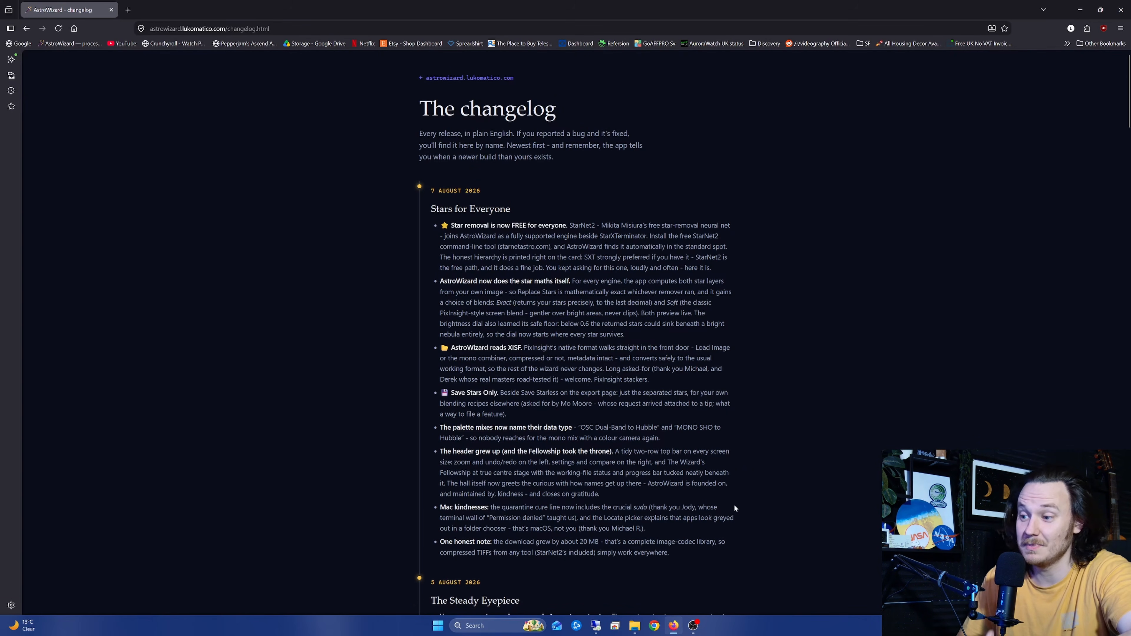
# - Minimise the browser and launch AstroWizard from the desktop
pyautogui.click(1080, 9)
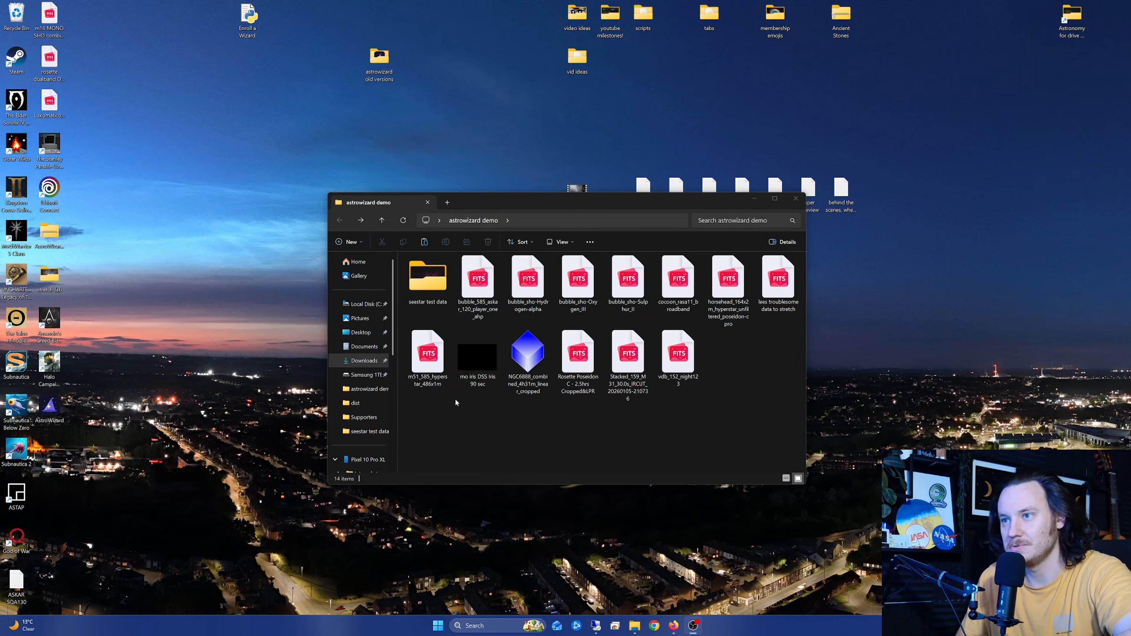
pyautogui.doubleClick(55, 406)
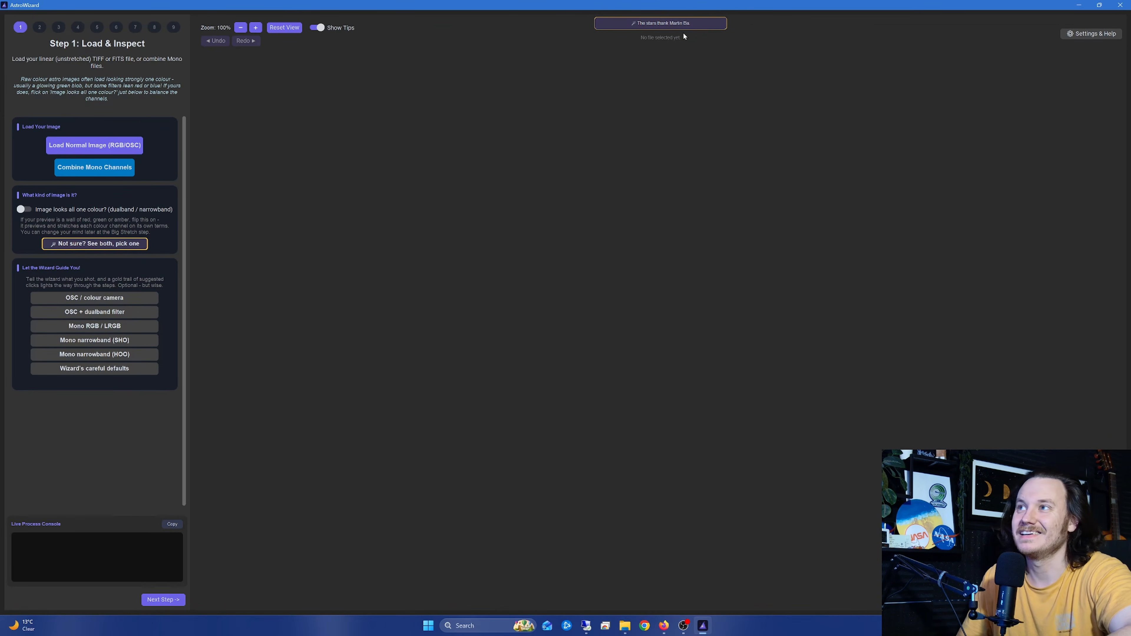
# - View the supporter credits in the Wizard's Fellowship window and close it
pyautogui.click(693, 29)
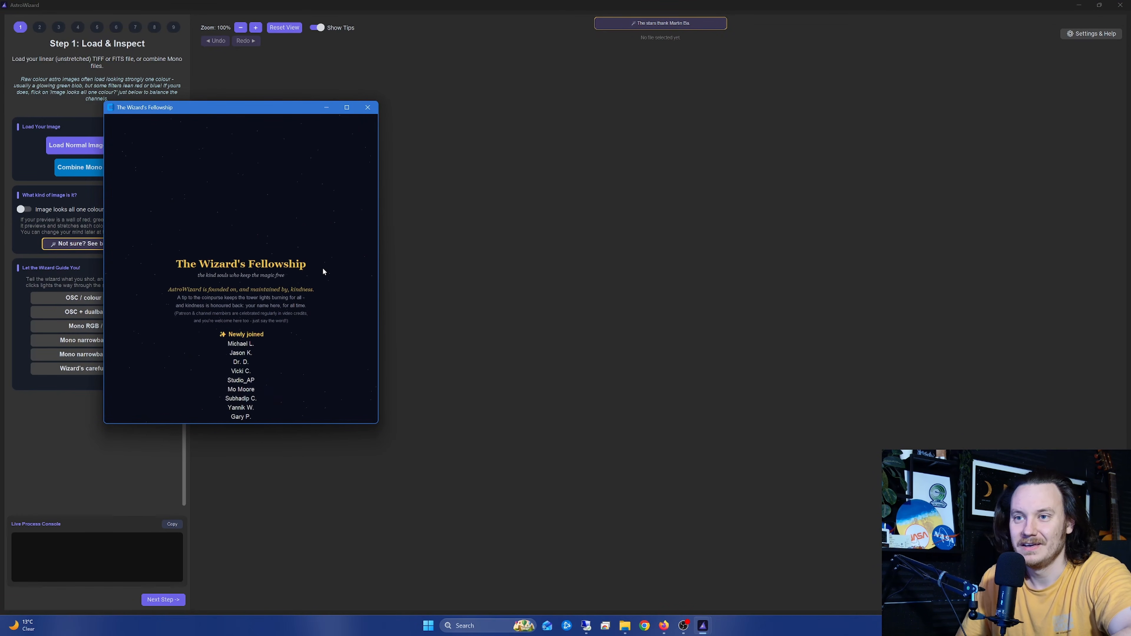
pyautogui.scroll(-1, 325, 270)
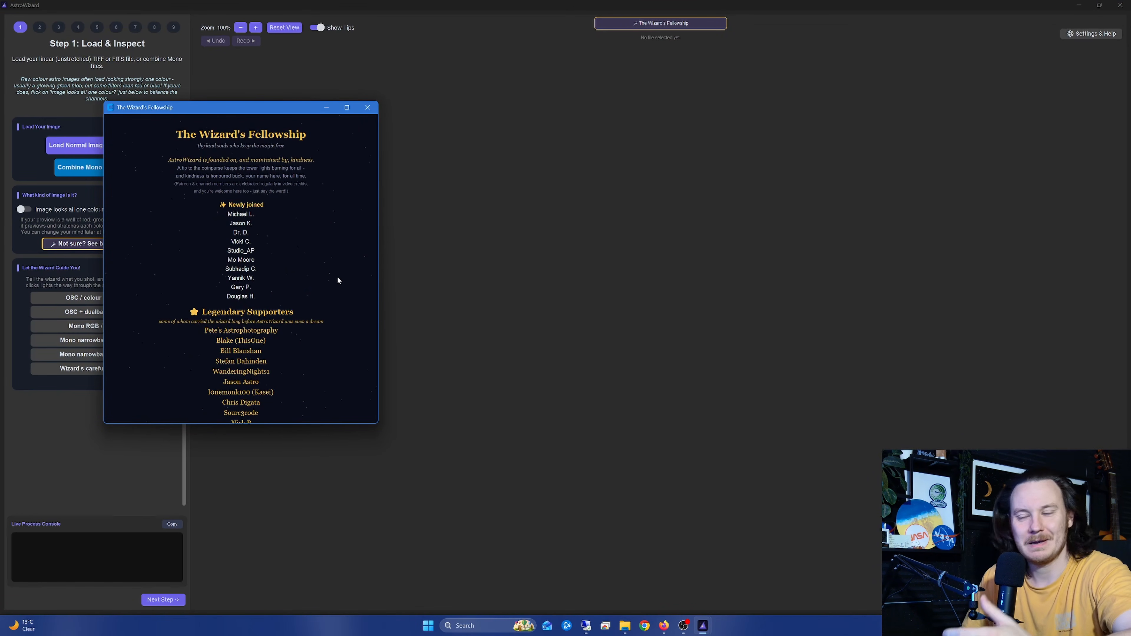
pyautogui.scroll(-2, 337, 277)
pyautogui.scroll(-6, 328, 289)
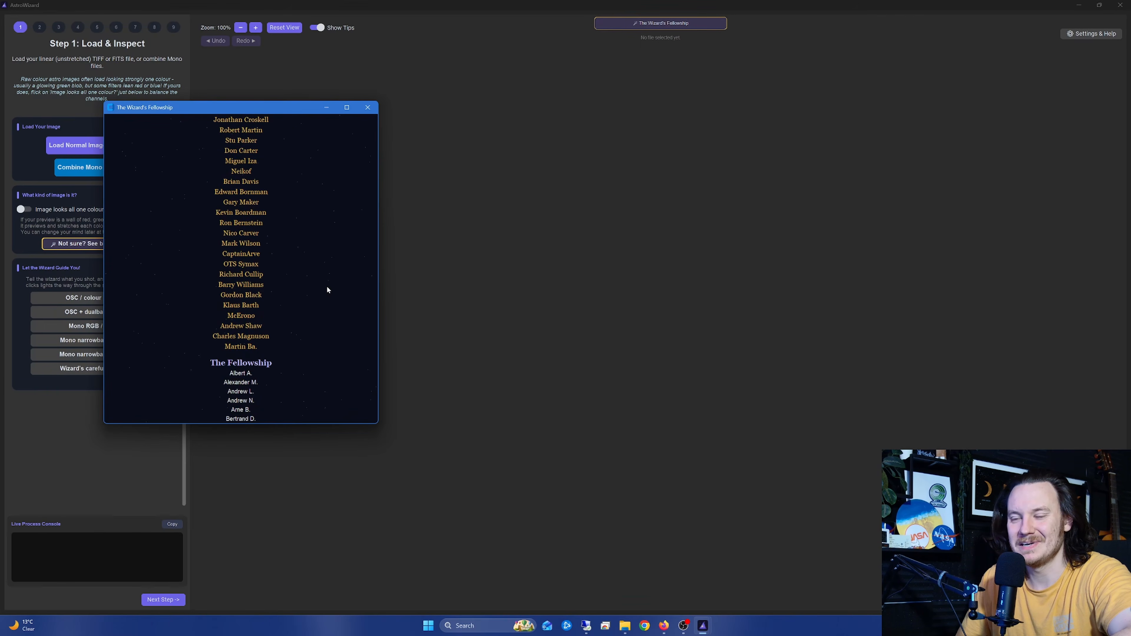
pyautogui.scroll(-9, 328, 284)
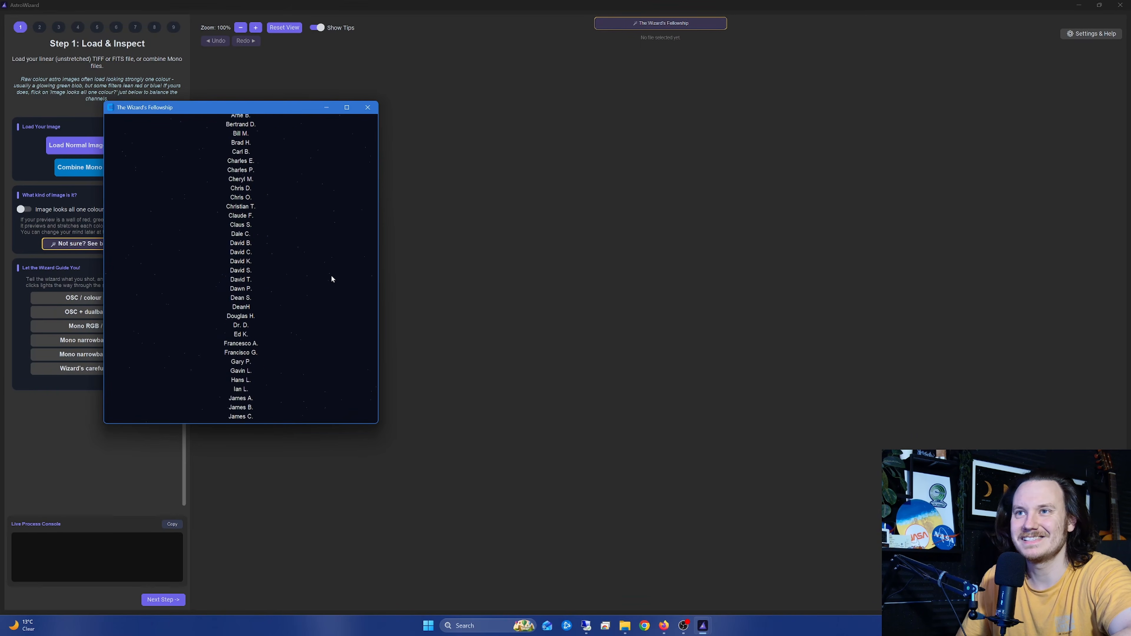
pyautogui.scroll(-5, 274, 290)
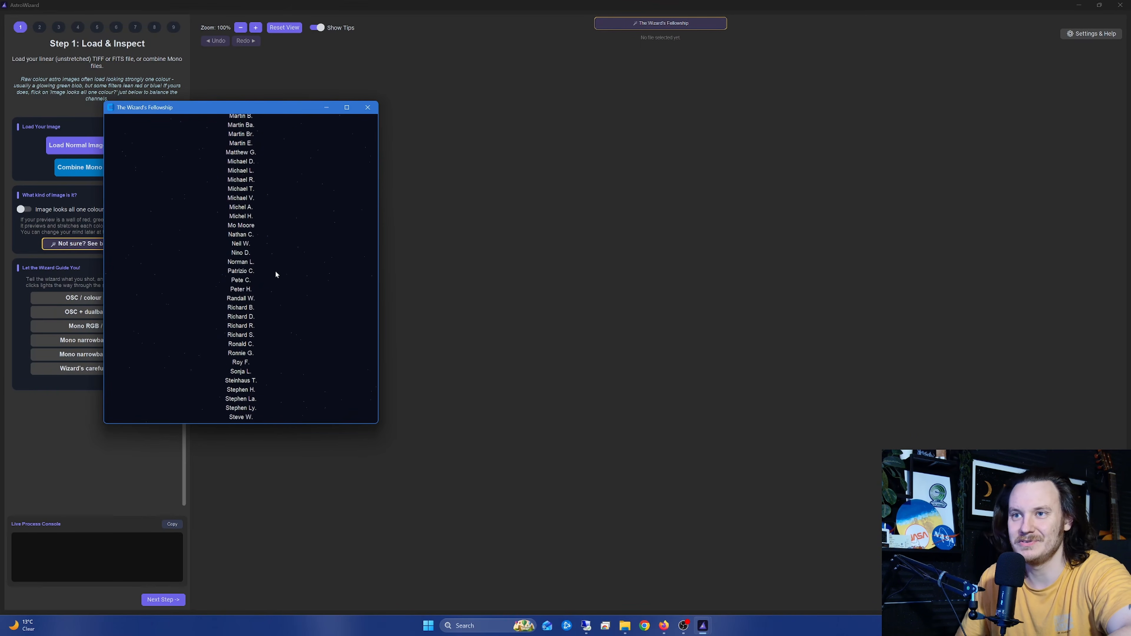
pyautogui.click(366, 108)
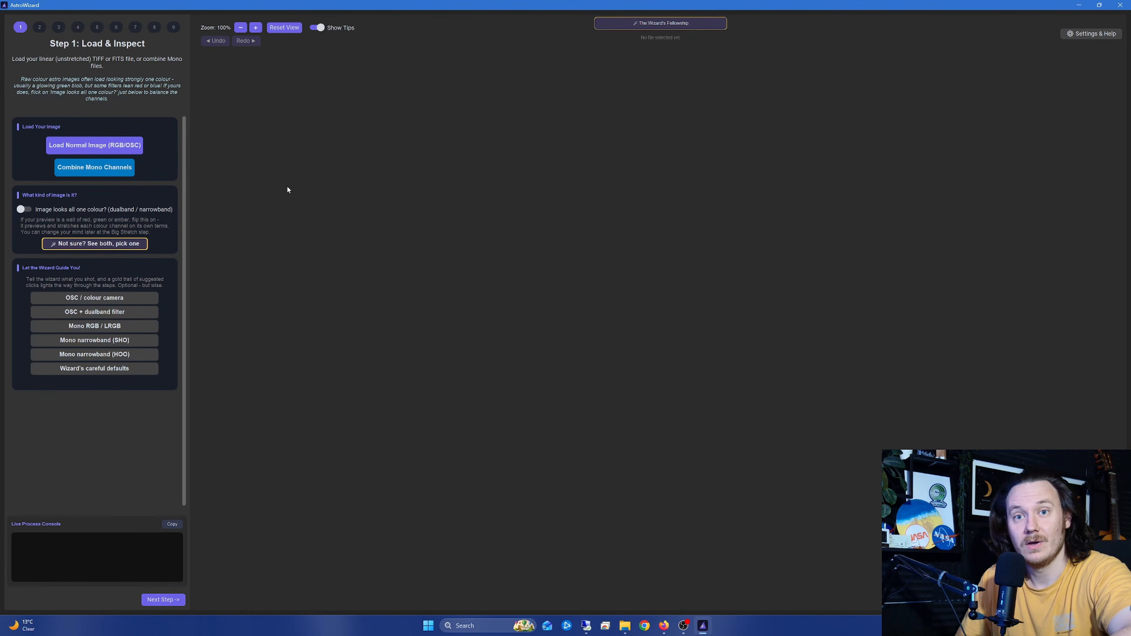
# - Load "mo iris DSS Iris 90 sec" from the astrowizard demo folder as a normal RGB/OSC image
pyautogui.click(99, 148)
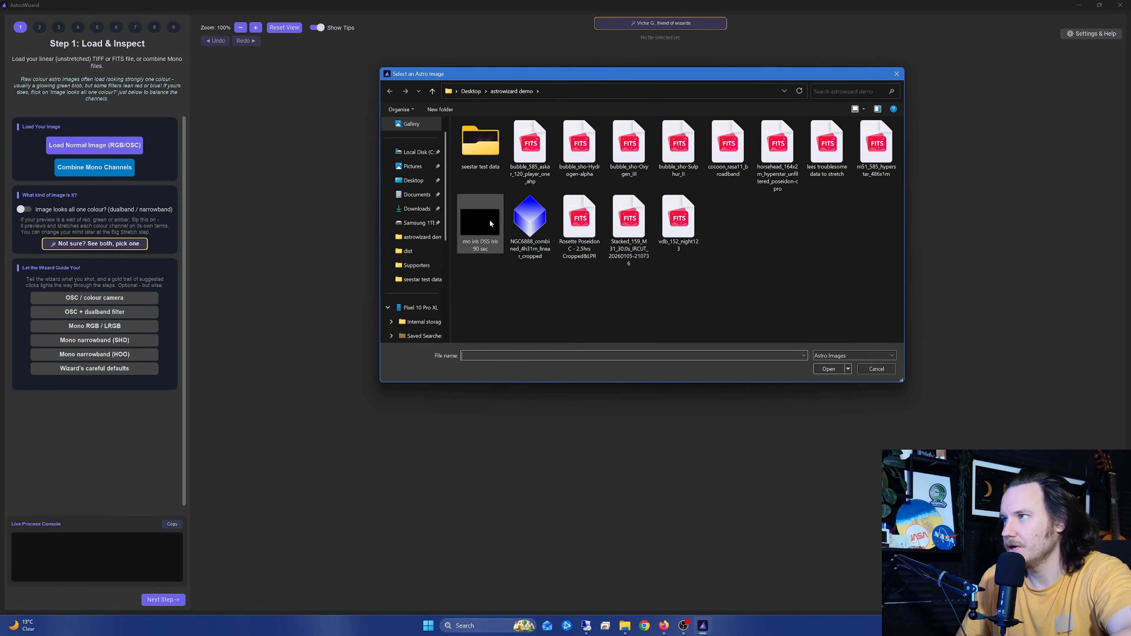
pyautogui.click(481, 223)
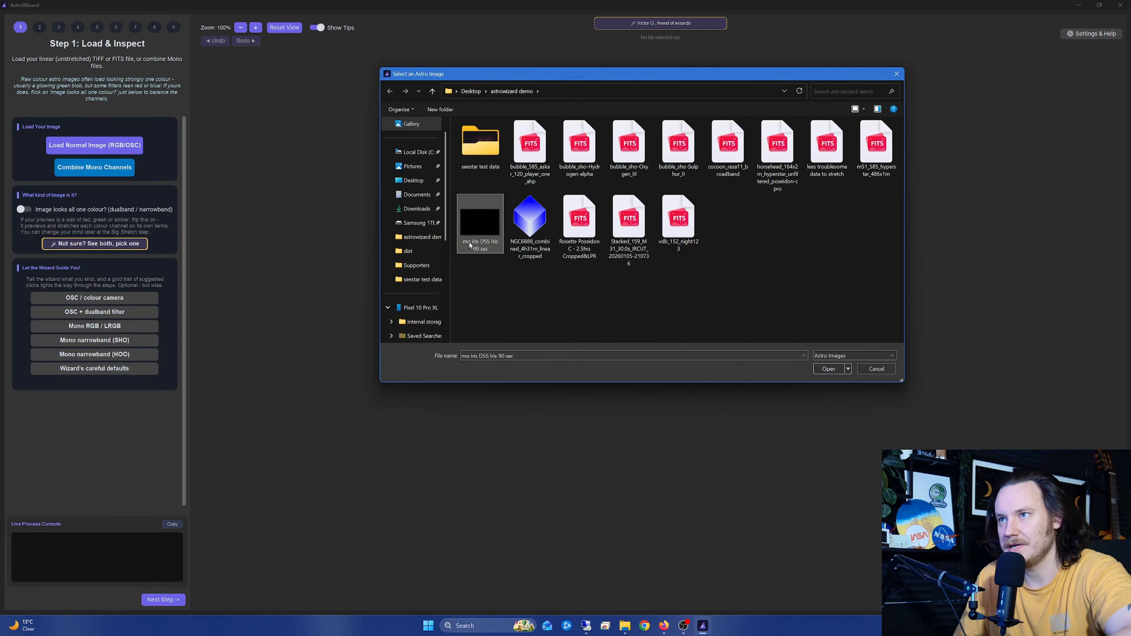
pyautogui.click(828, 369)
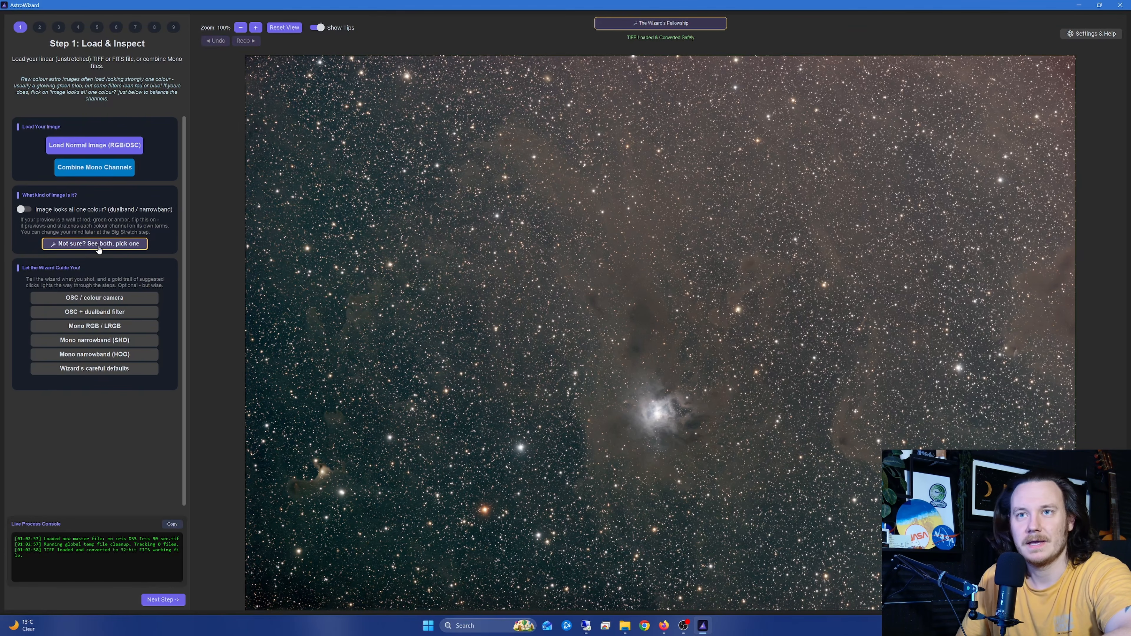
# - Choose the Linked version in the side-by-side comparison and set the guidance profile to OSC / colour camera
pyautogui.click(98, 245)
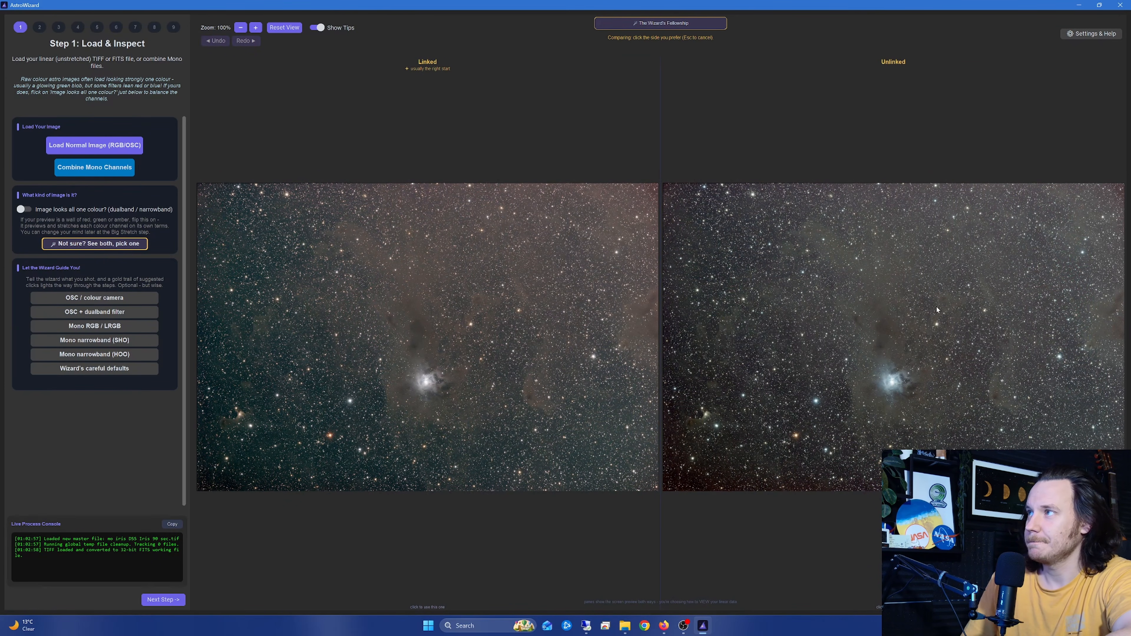
pyautogui.click(511, 357)
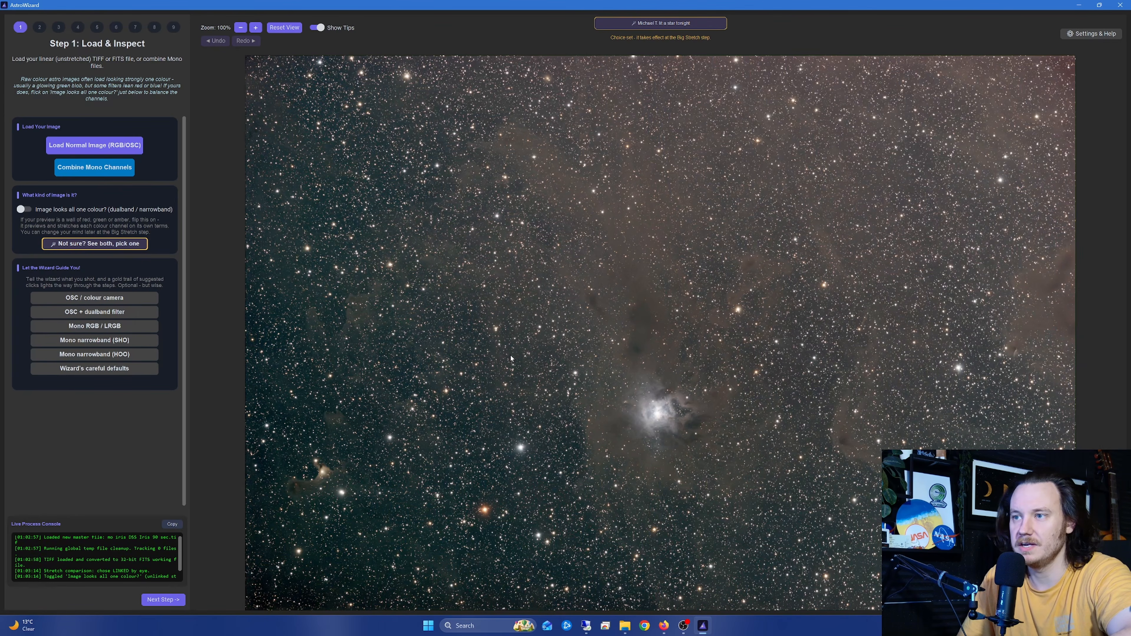
pyautogui.click(109, 297)
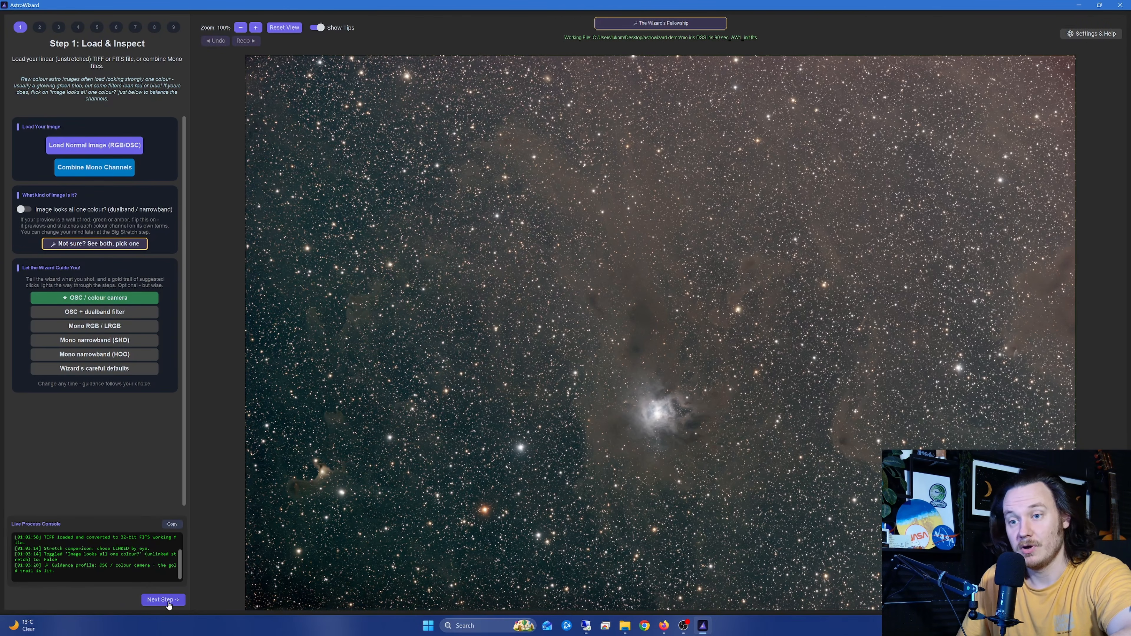
# - Continue to Cropping & Framing, check the image edges for stacking artifacts, and apply the 2.5% artifact crop
pyautogui.click(163, 599)
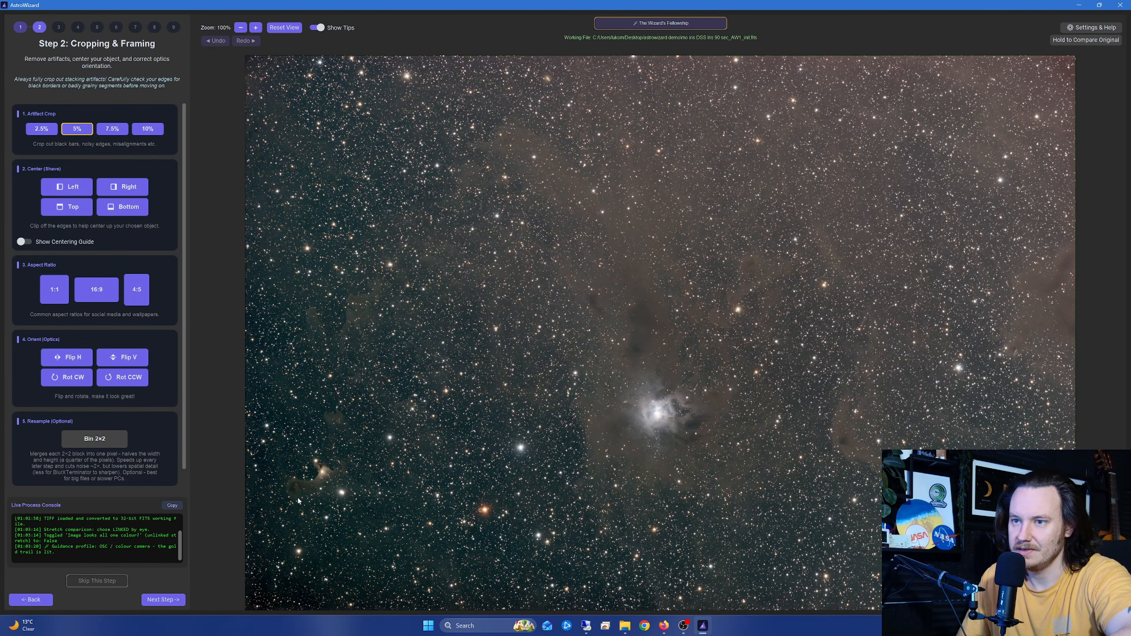
pyautogui.scroll(4, 298, 498)
pyautogui.moveTo(297, 504); pyautogui.dragTo(462, 451)
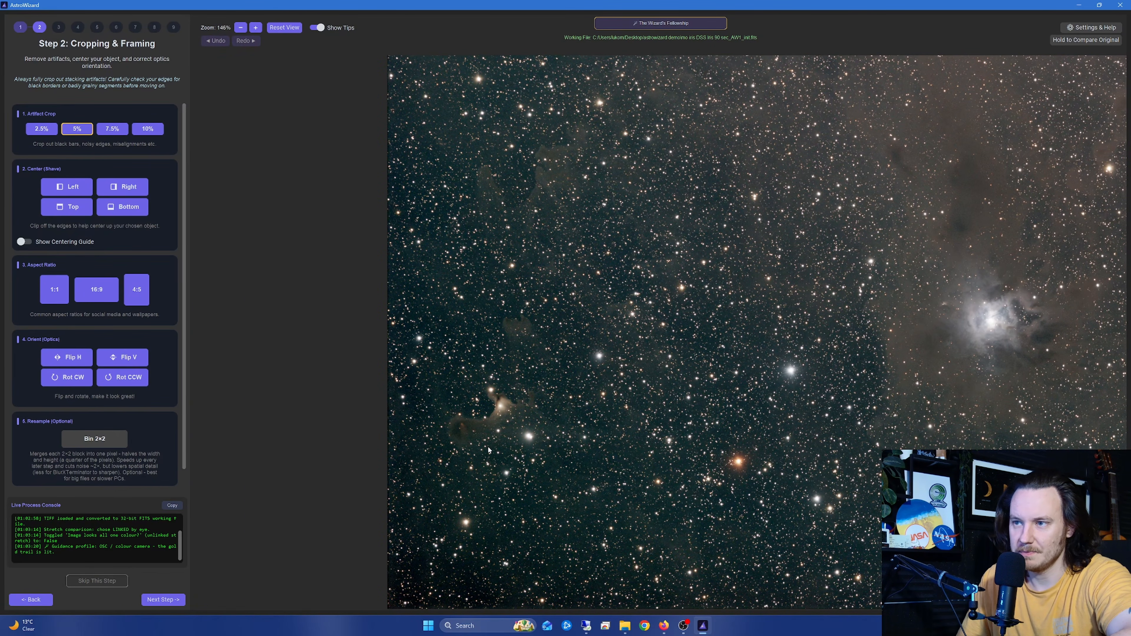
pyautogui.click(284, 27)
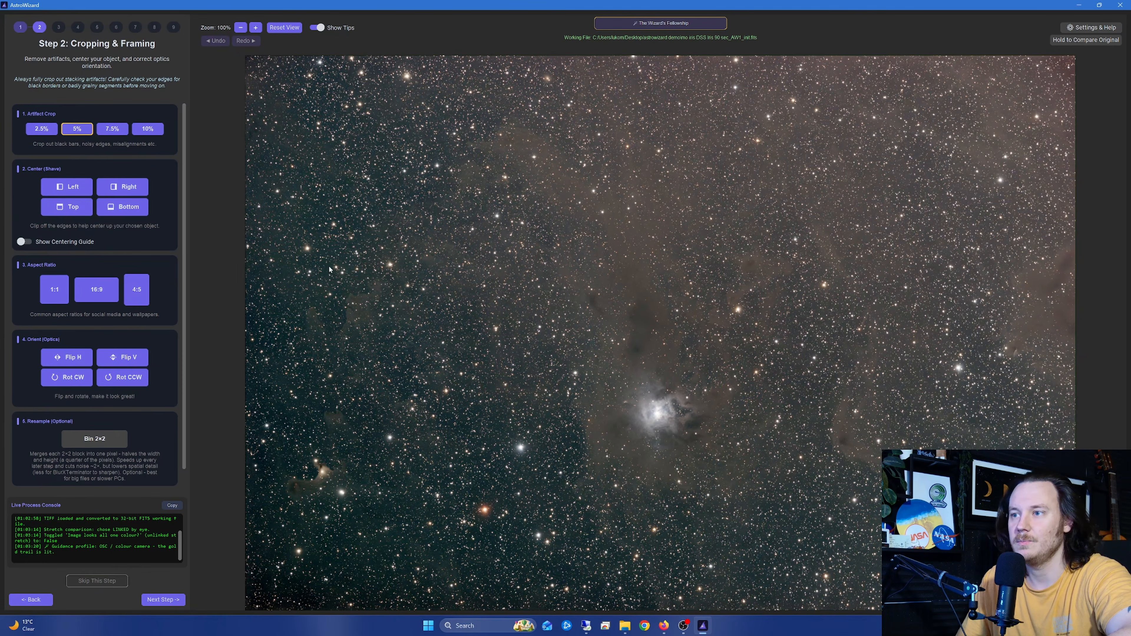
pyautogui.click(42, 130)
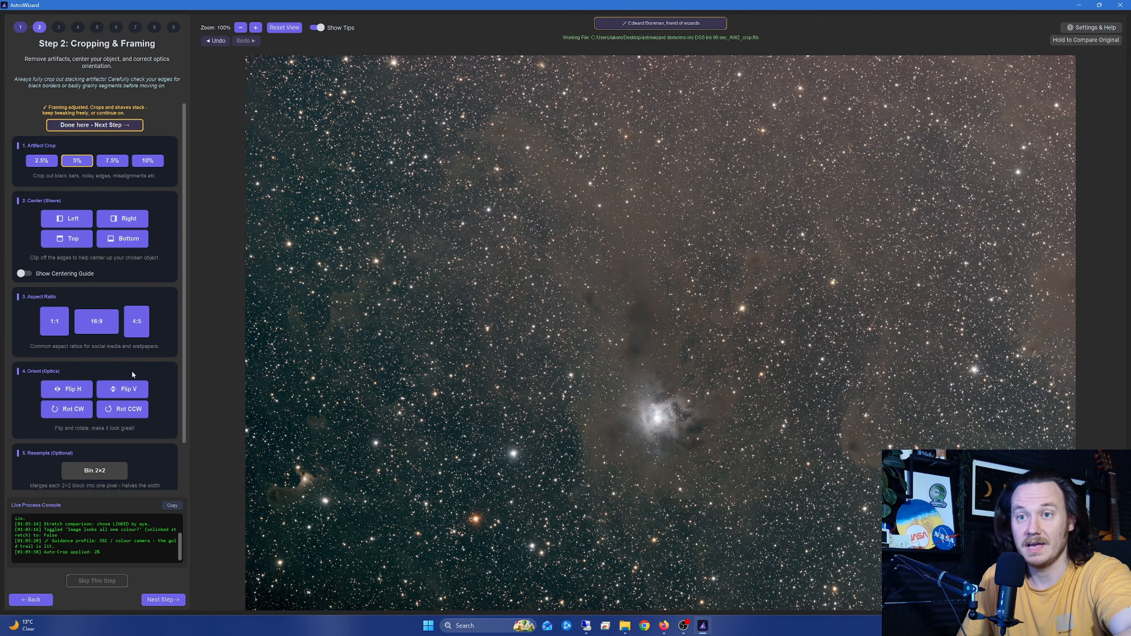
# - Flip the nebula image horizontally and rotate it clockwise twice
pyautogui.click(69, 389)
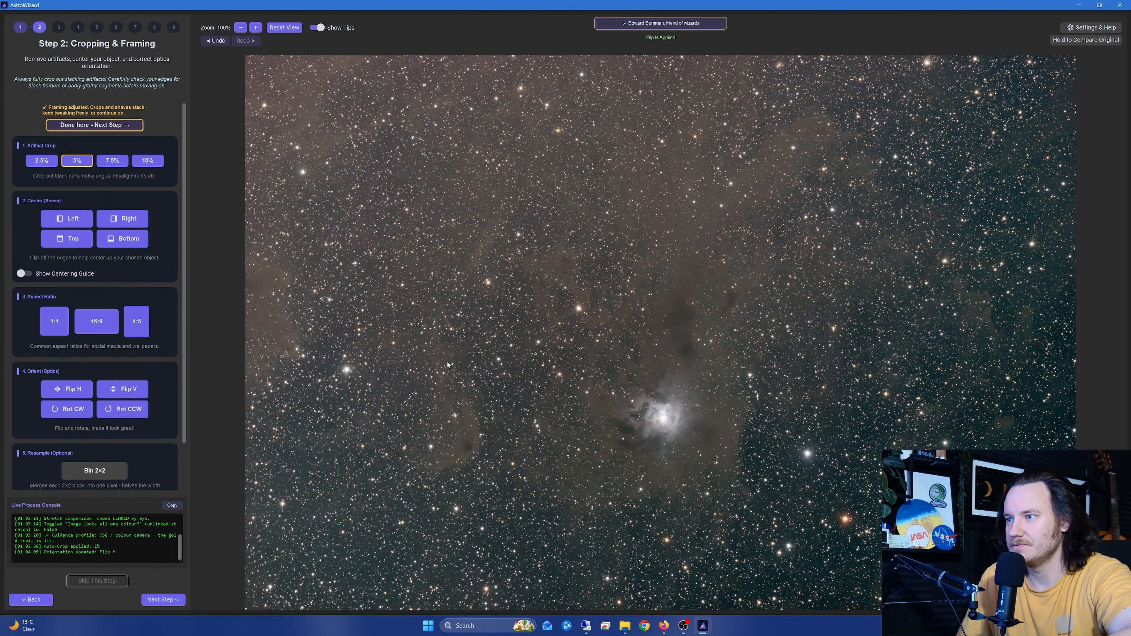
pyautogui.click(63, 418)
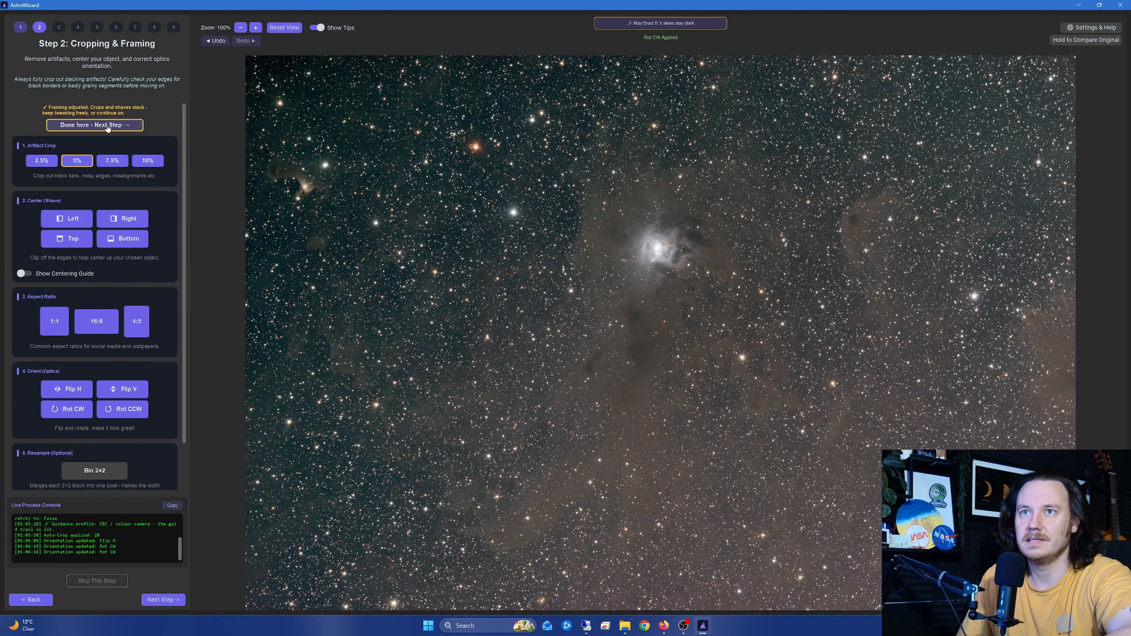
# - Run the Default GraXpert background extraction, and continue to Color Calibration to run Background Neutralization
pyautogui.click(108, 126)
pyautogui.click(91, 133)
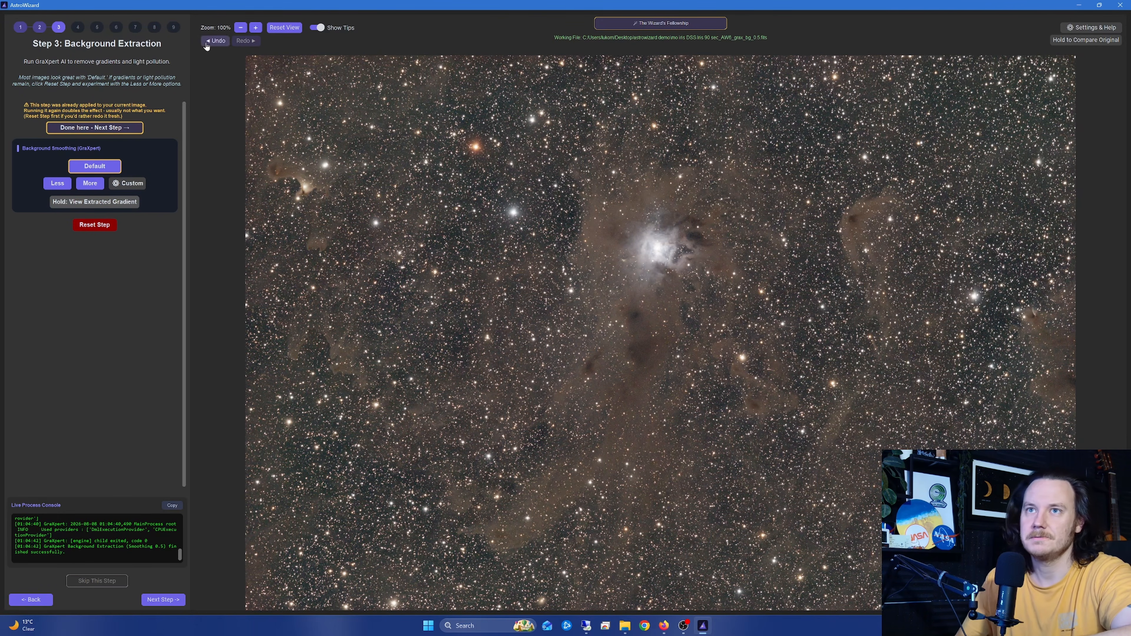
pyautogui.click(95, 127)
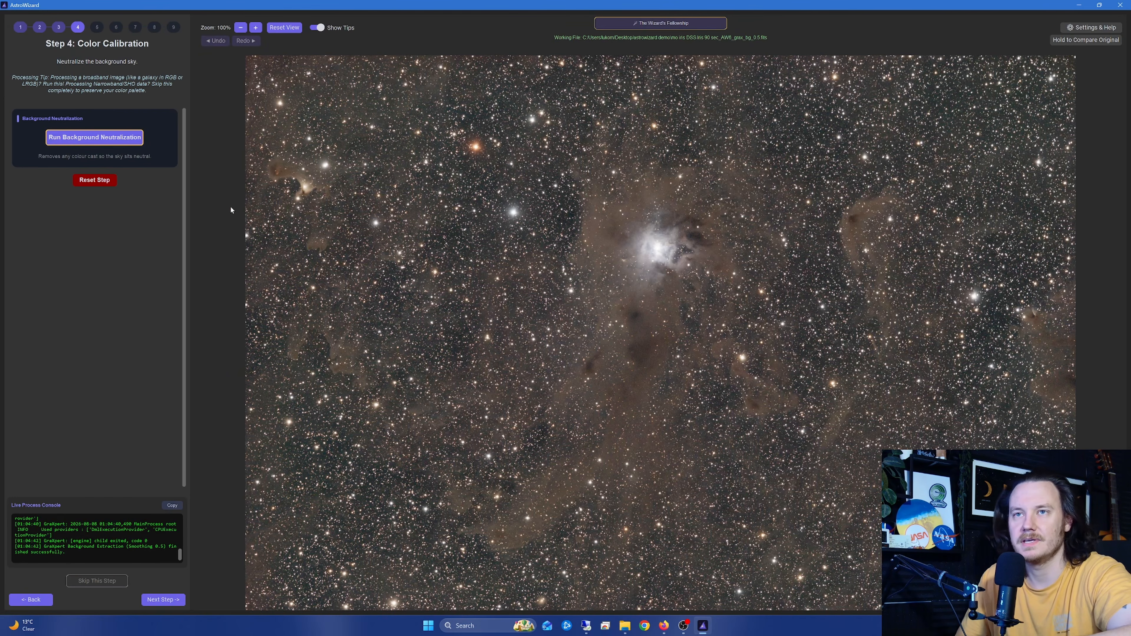
pyautogui.click(100, 141)
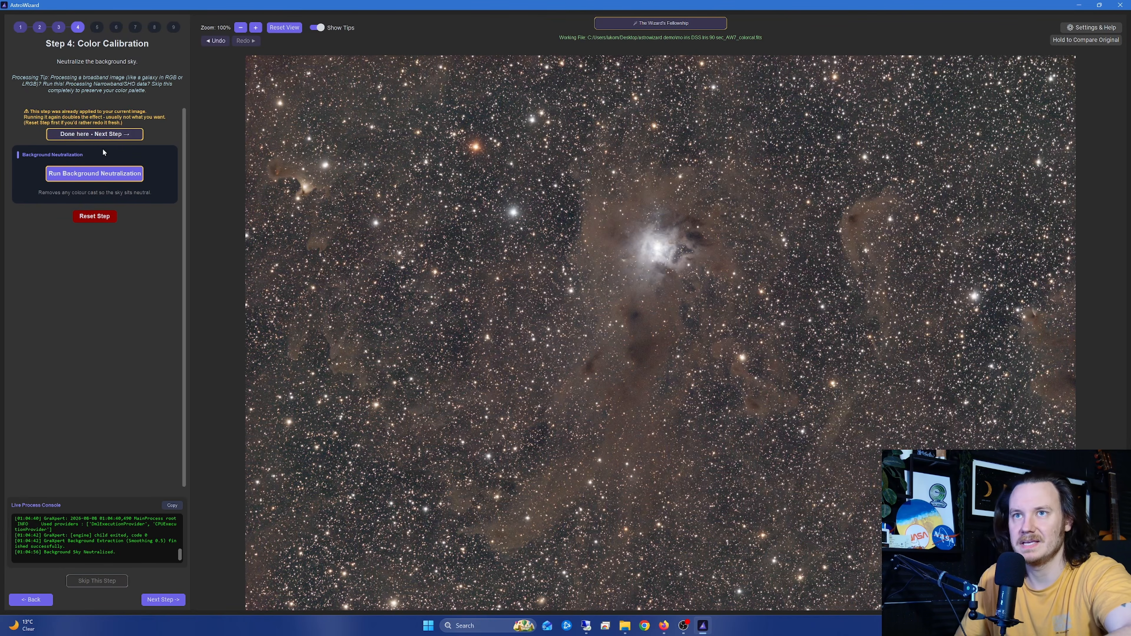
# - Continue to Deconvolution & Sharpening and sharpen the image with BlurXTerminator at Normal strength
pyautogui.click(94, 133)
pyautogui.click(94, 201)
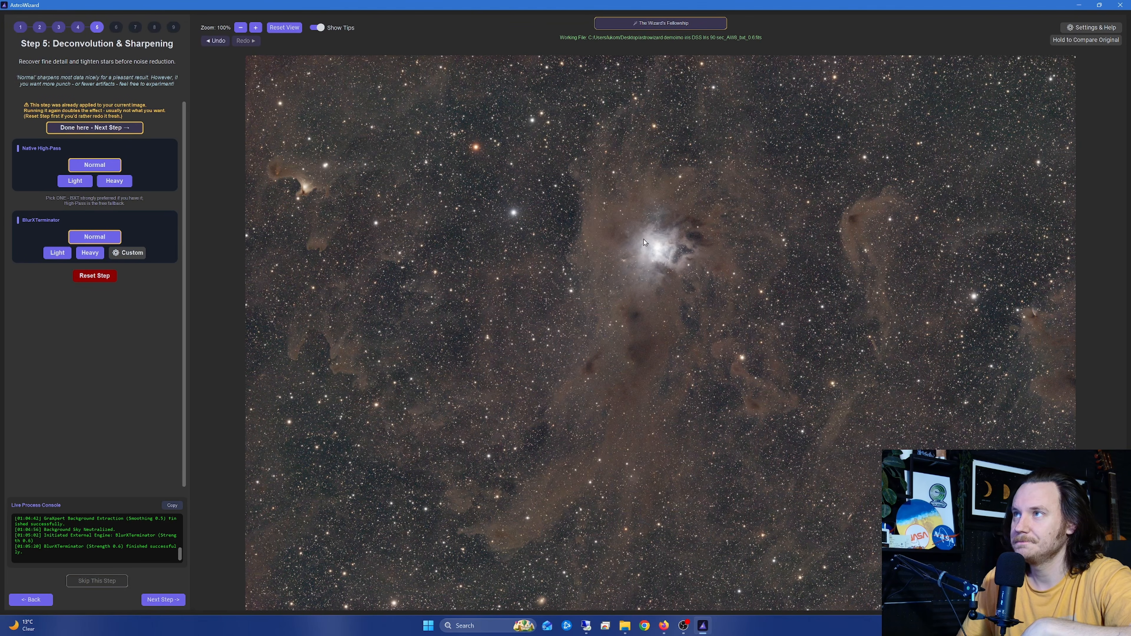
# - Compare the sharpened image with the original at full view and up close around the bright nebula core
pyautogui.click(1095, 41)
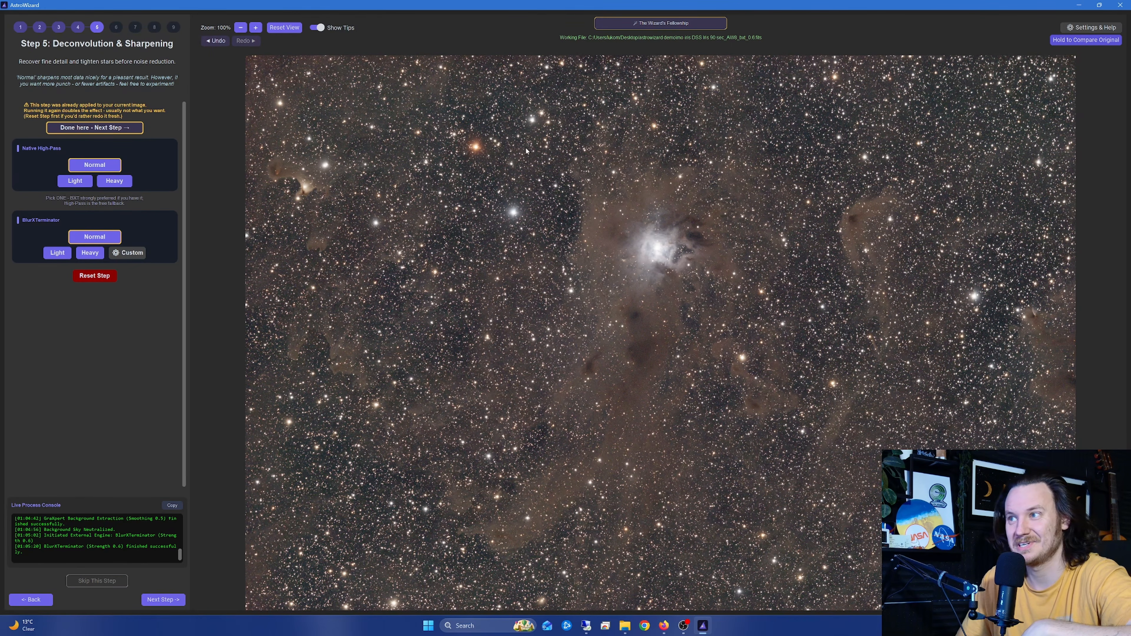
pyautogui.moveTo(371, 176); pyautogui.dragTo(369, 176)
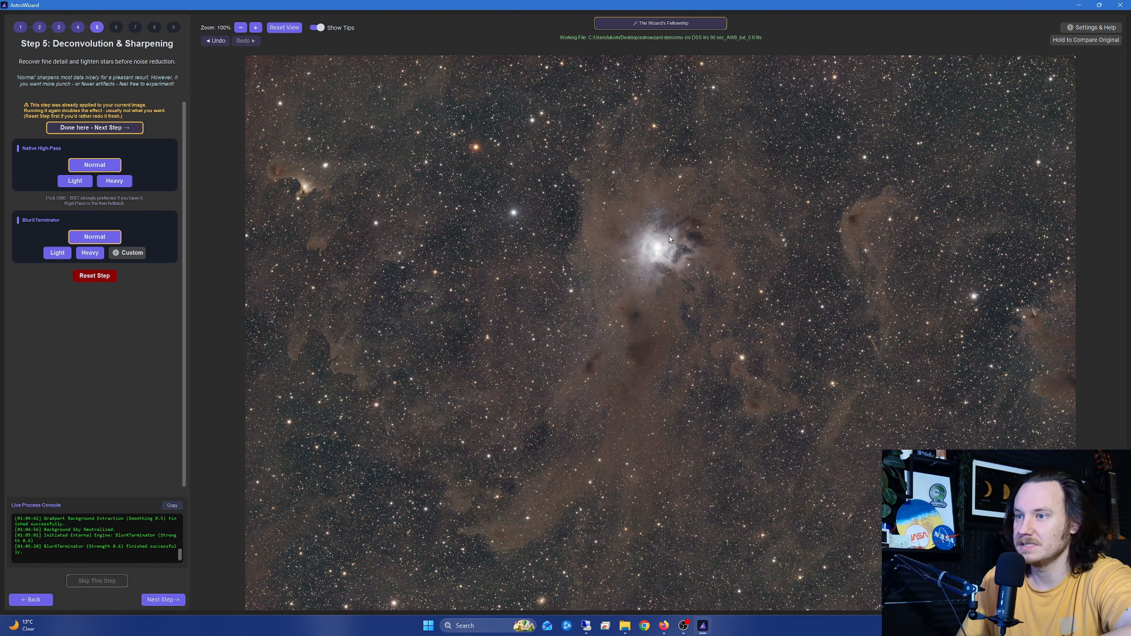
pyautogui.scroll(5, 651, 221)
pyautogui.scroll(2, 664, 228)
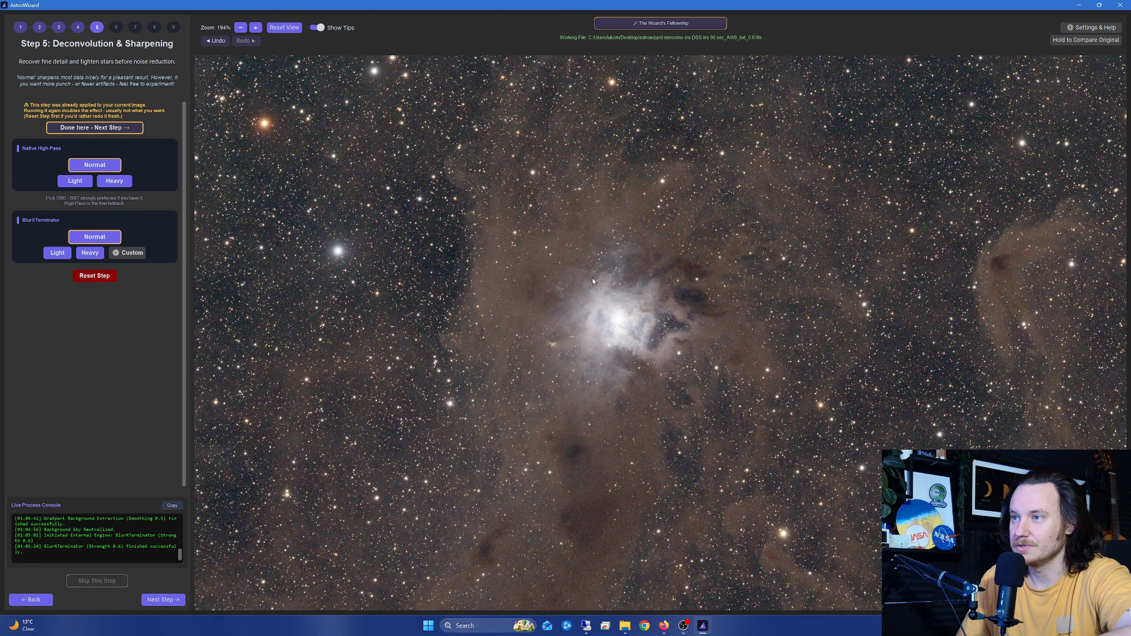
pyautogui.scroll(3, 597, 281)
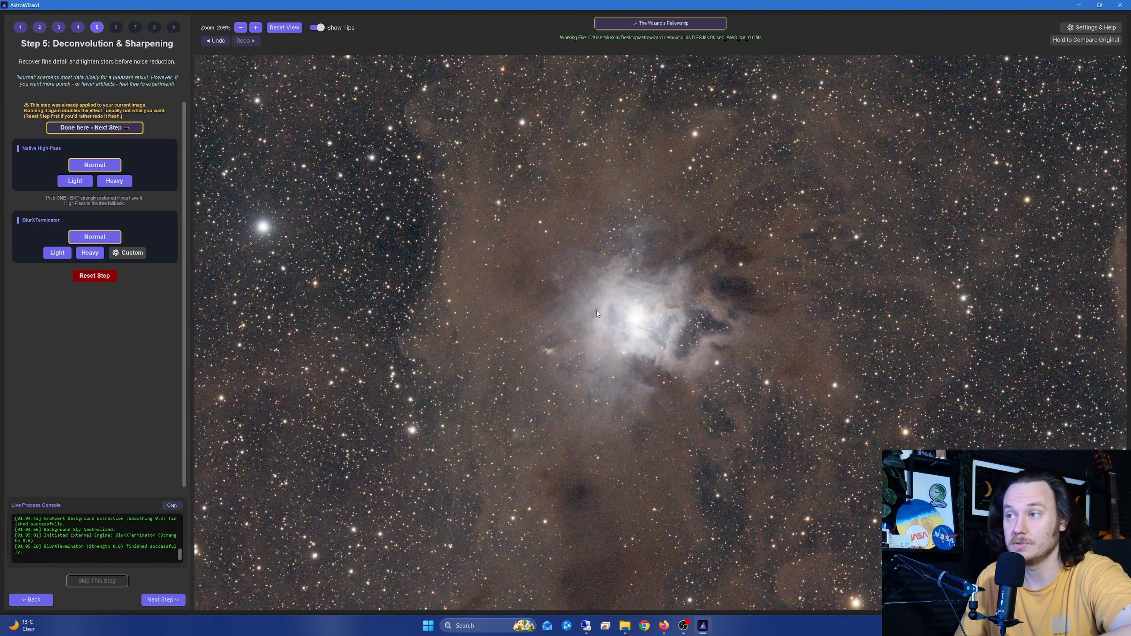
pyautogui.click(1070, 42)
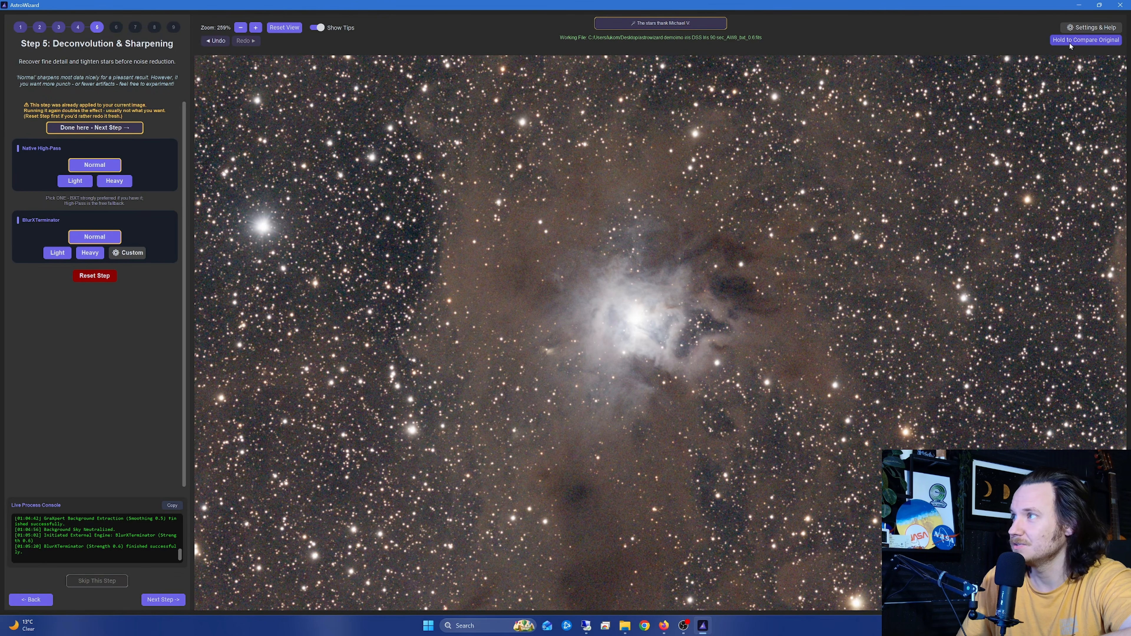
pyautogui.moveTo(656, 308); pyautogui.dragTo(591, 307)
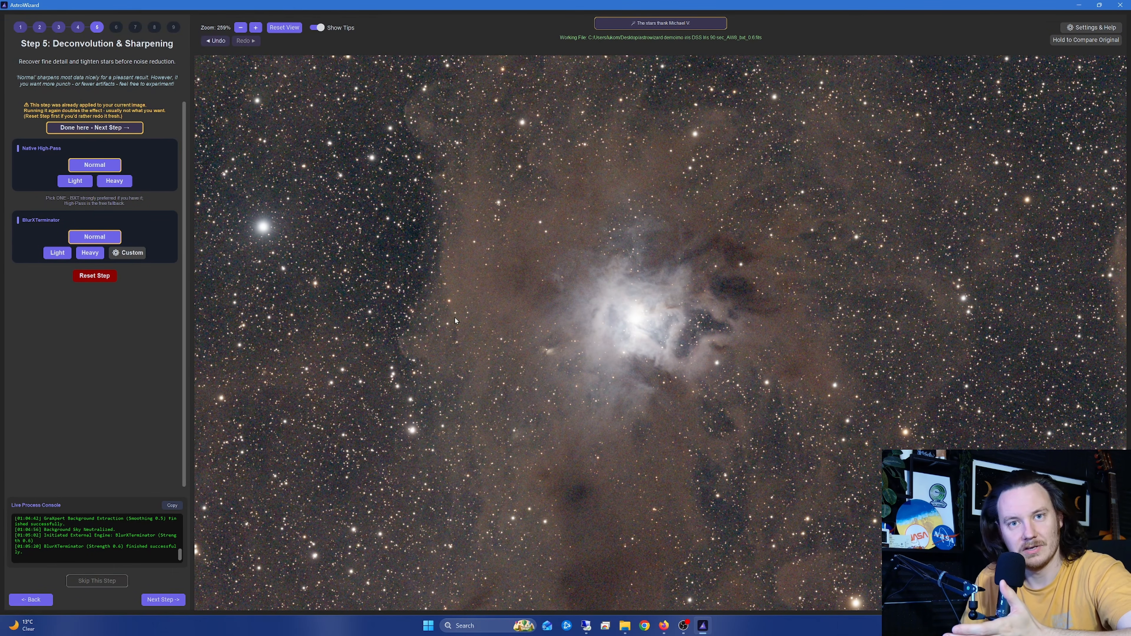
pyautogui.scroll(-5, 630, 294)
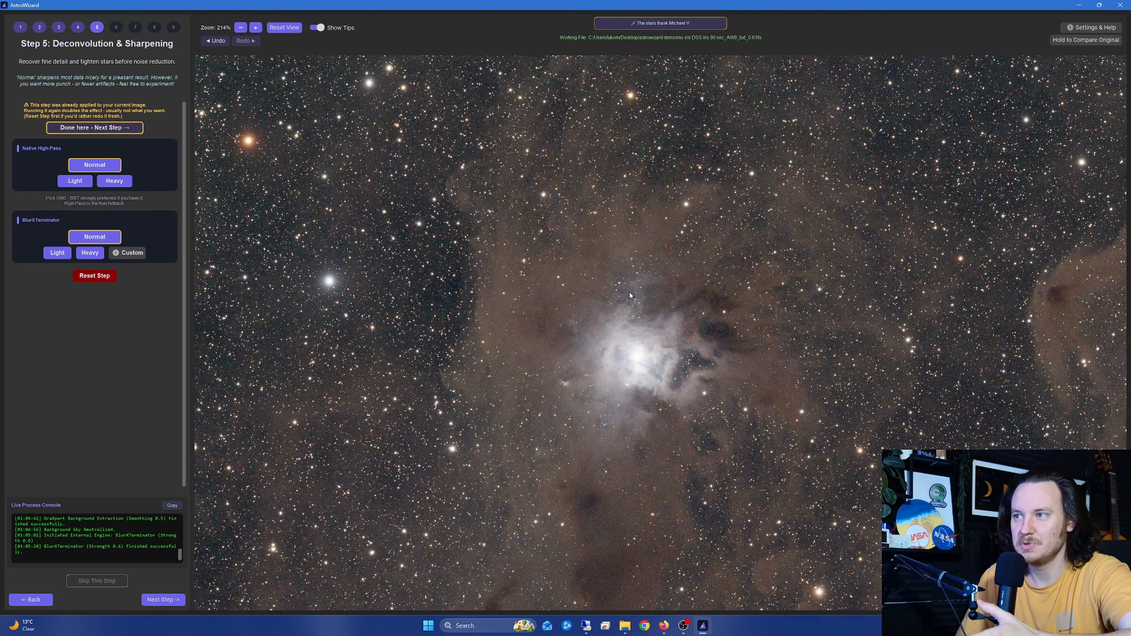
pyautogui.scroll(-1, 469, 275)
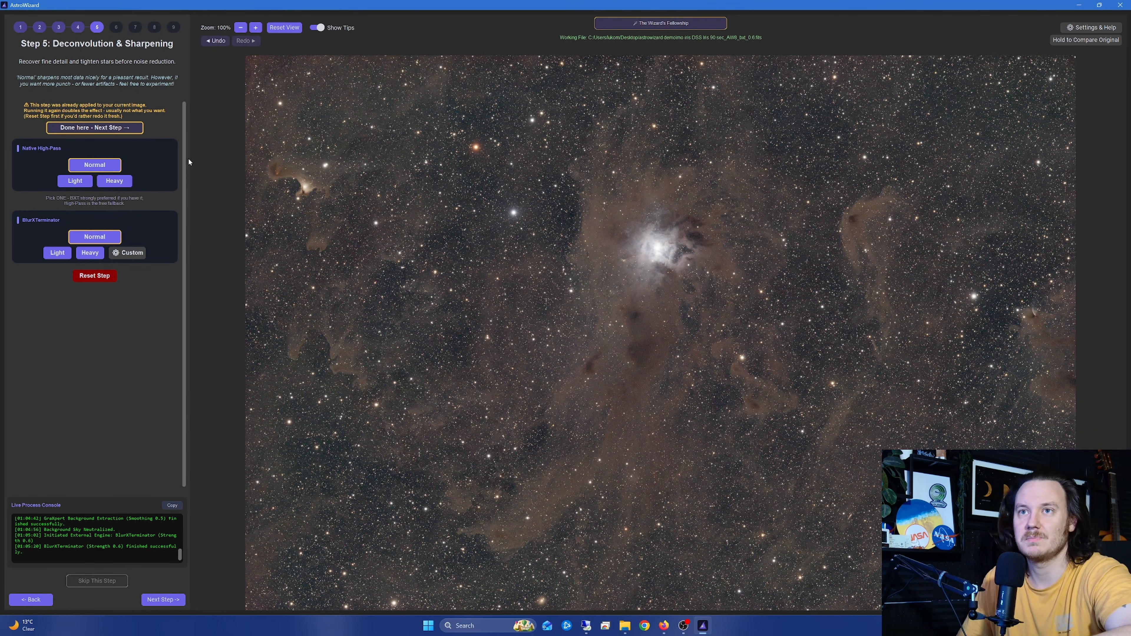
# - Continue to Linear Noise Reduction and denoise the image with NoiseXTerminator at Normal strength
pyautogui.click(105, 130)
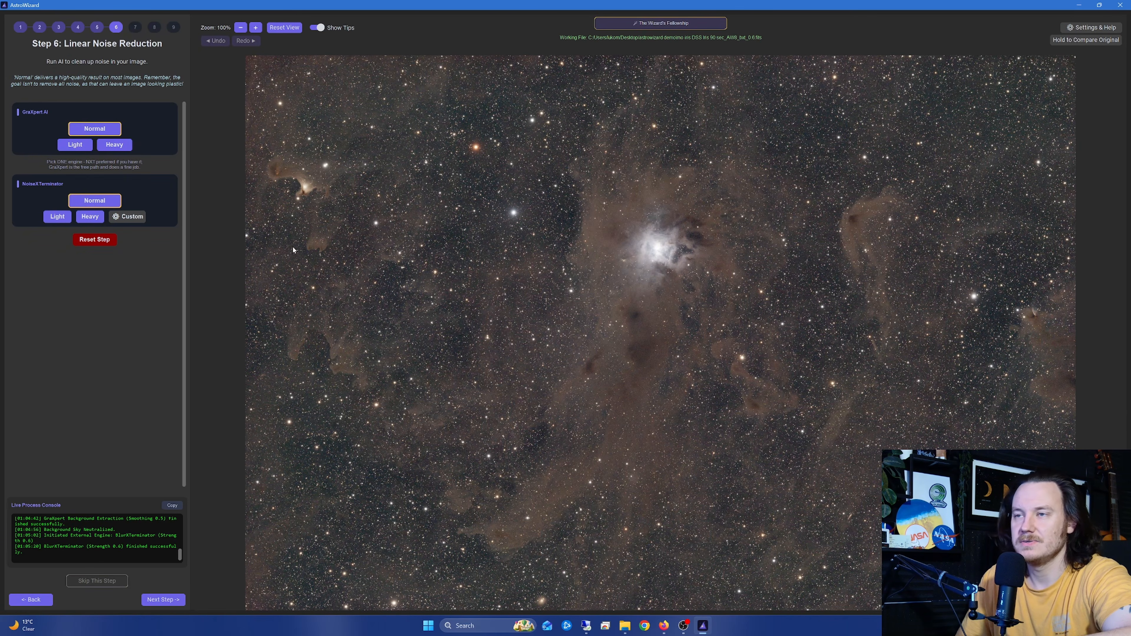
pyautogui.click(95, 202)
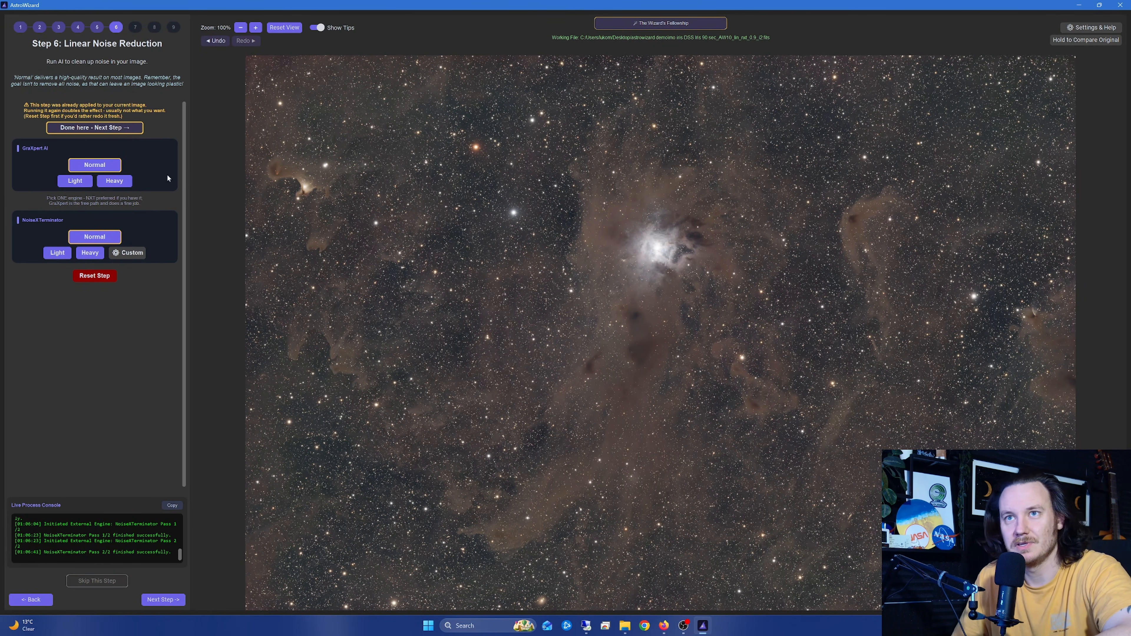
# - Continue to The Big Stretch and use the Stretch Wizard to apply Linked colours with the "Deep - keep colours" depth
pyautogui.click(62, 128)
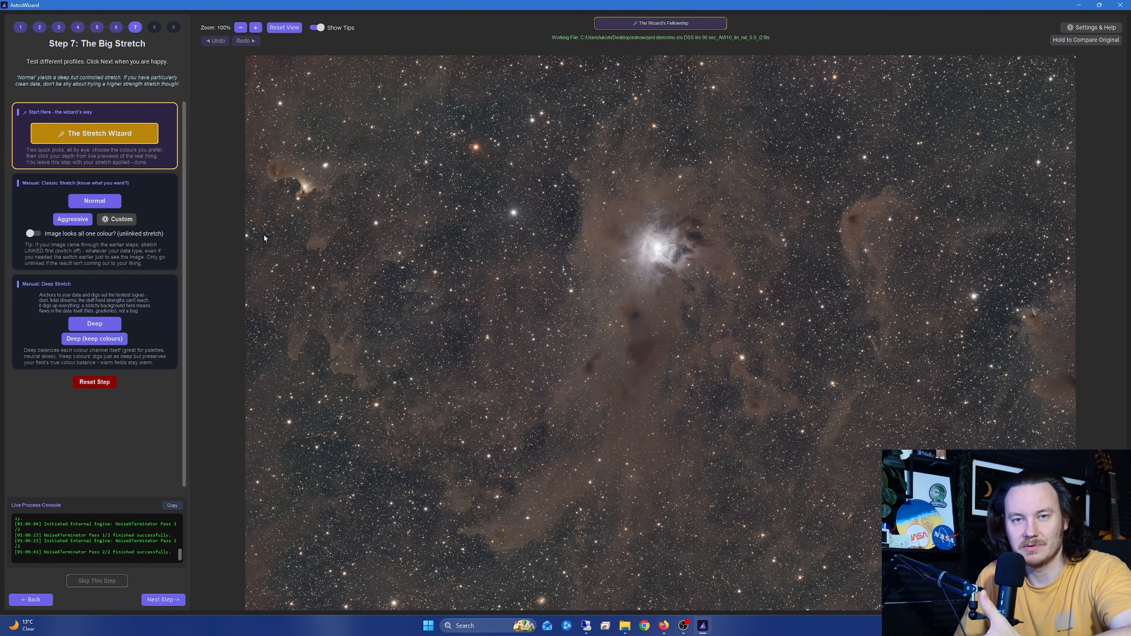
pyautogui.click(132, 136)
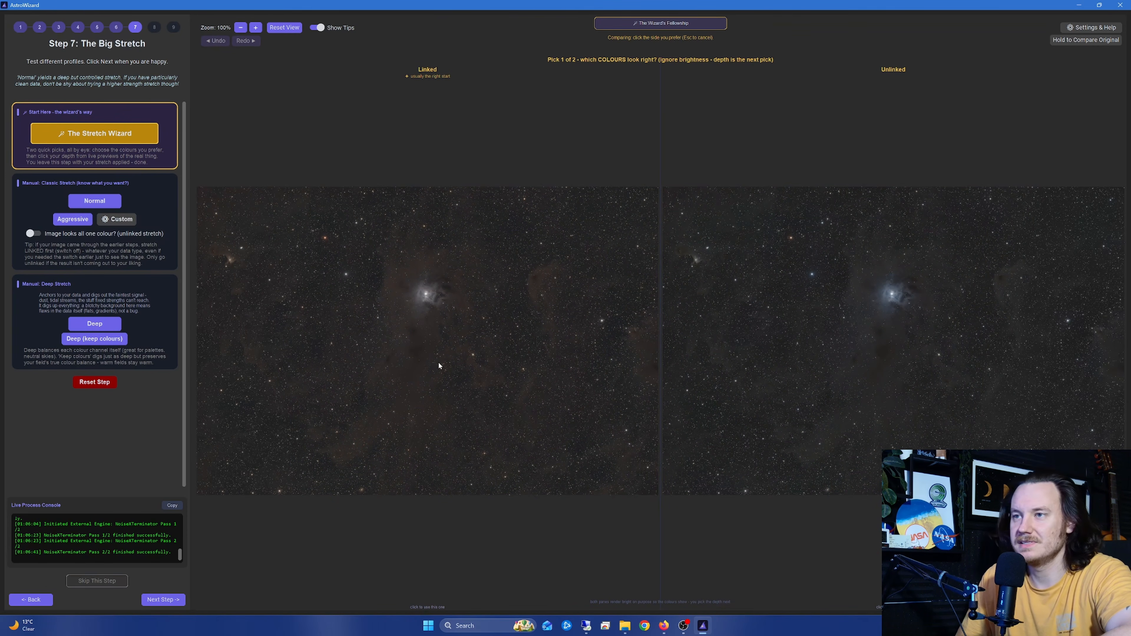
pyautogui.click(457, 355)
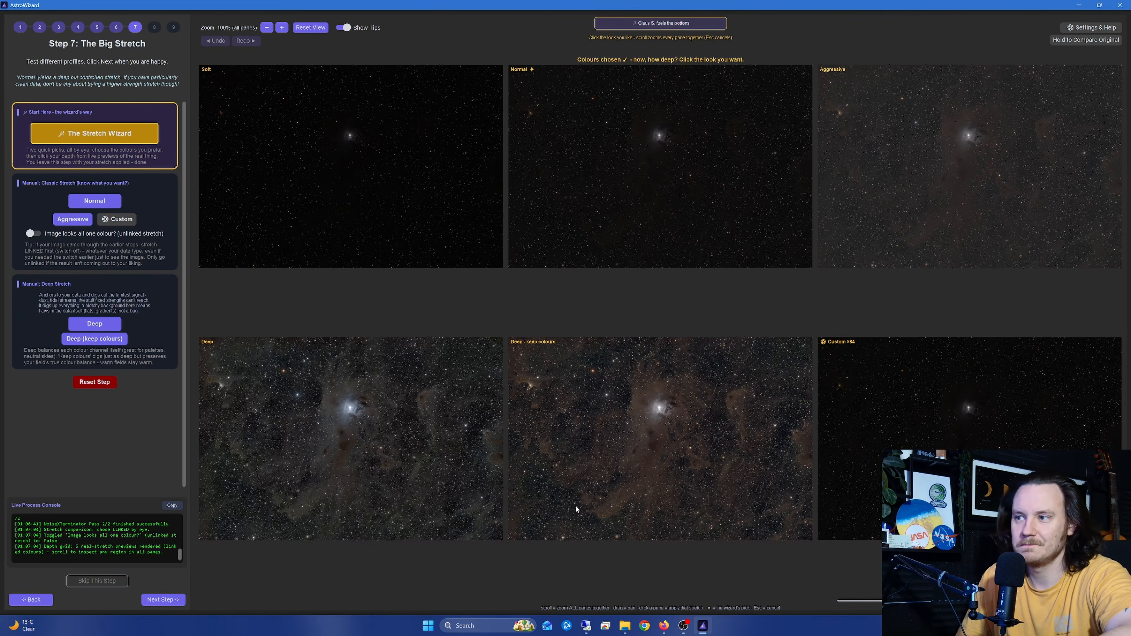
pyautogui.click(650, 437)
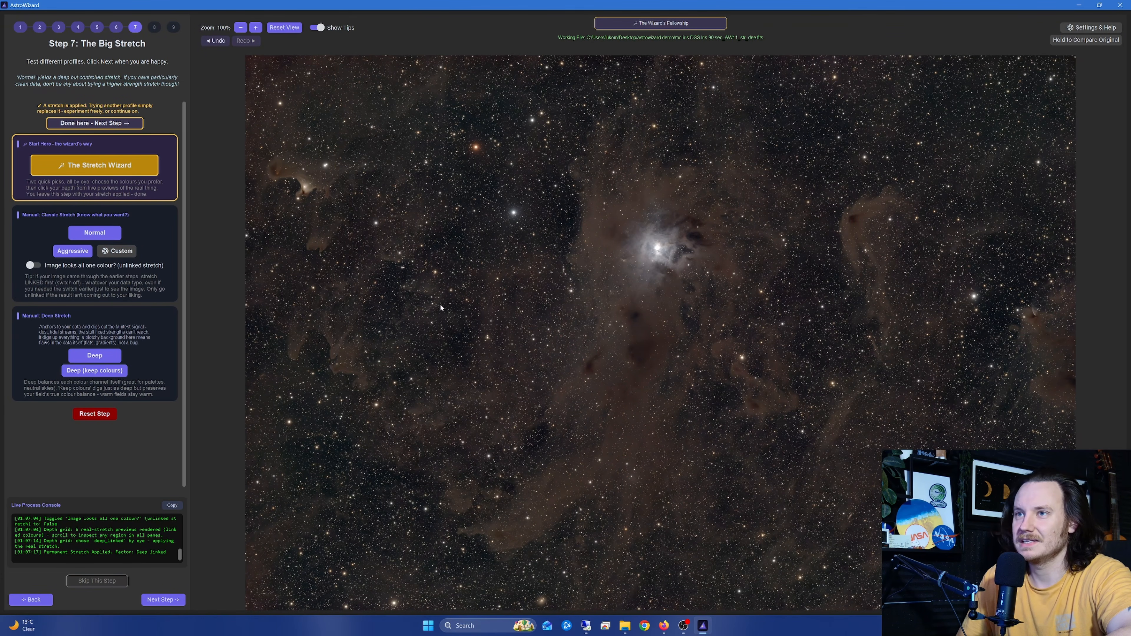
# - Continue to Final Polish, apply Masked Saturation three times, and remove the stars with SXT
pyautogui.click(134, 123)
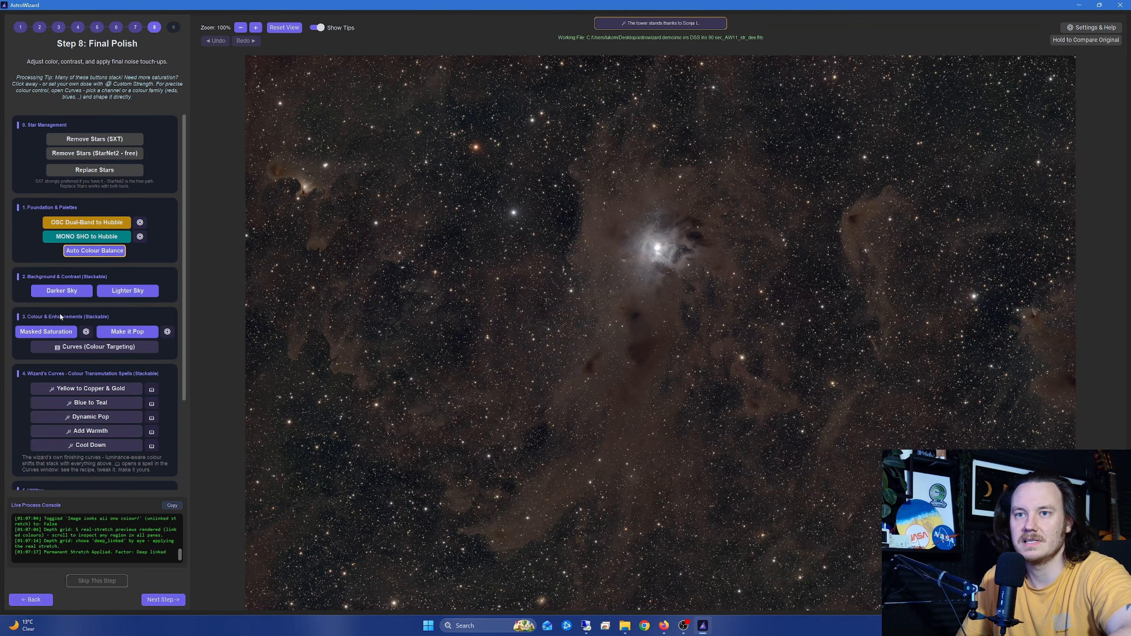
pyautogui.click(50, 332)
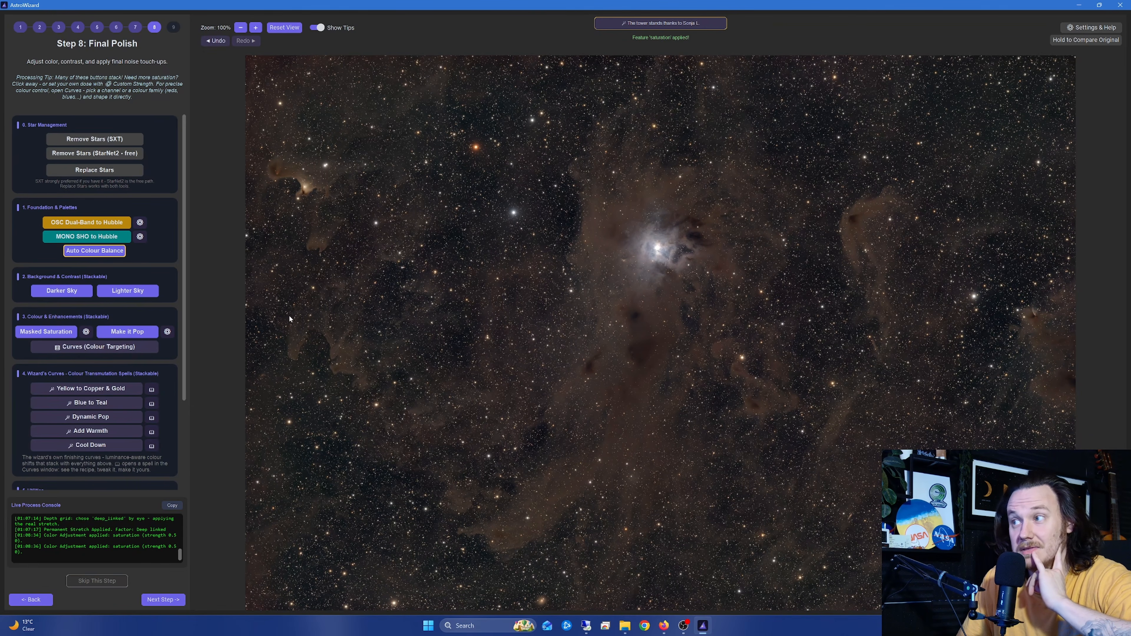
pyautogui.click(46, 333)
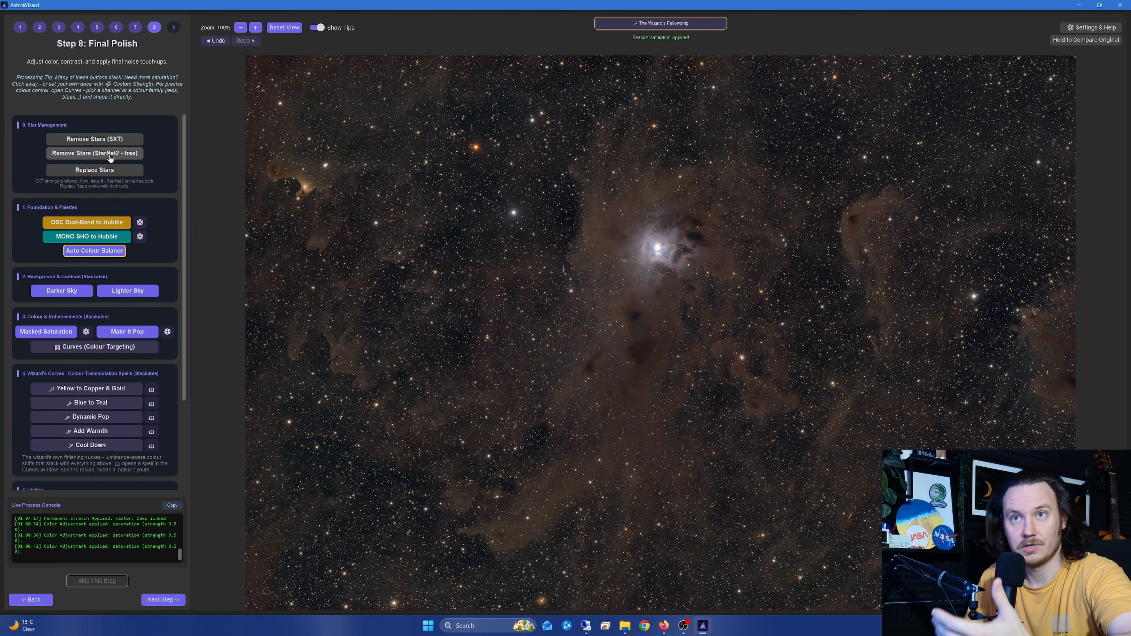
pyautogui.click(112, 141)
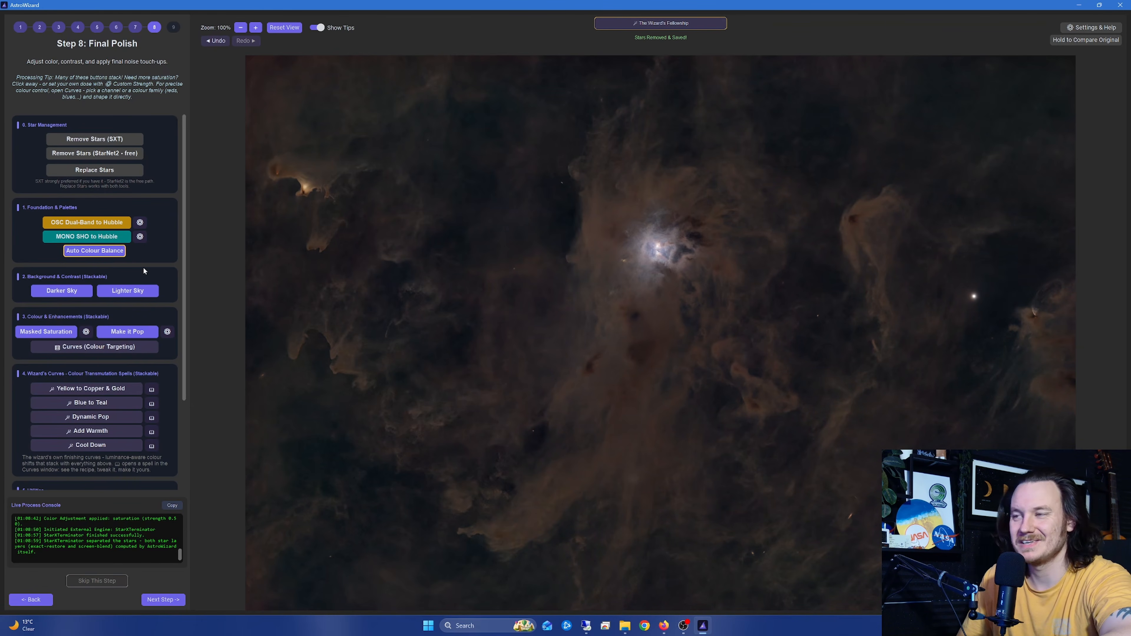
# - Apply Auto Colour Balance to the starless image and remove its green tint with Green-Be-Gone
pyautogui.click(100, 254)
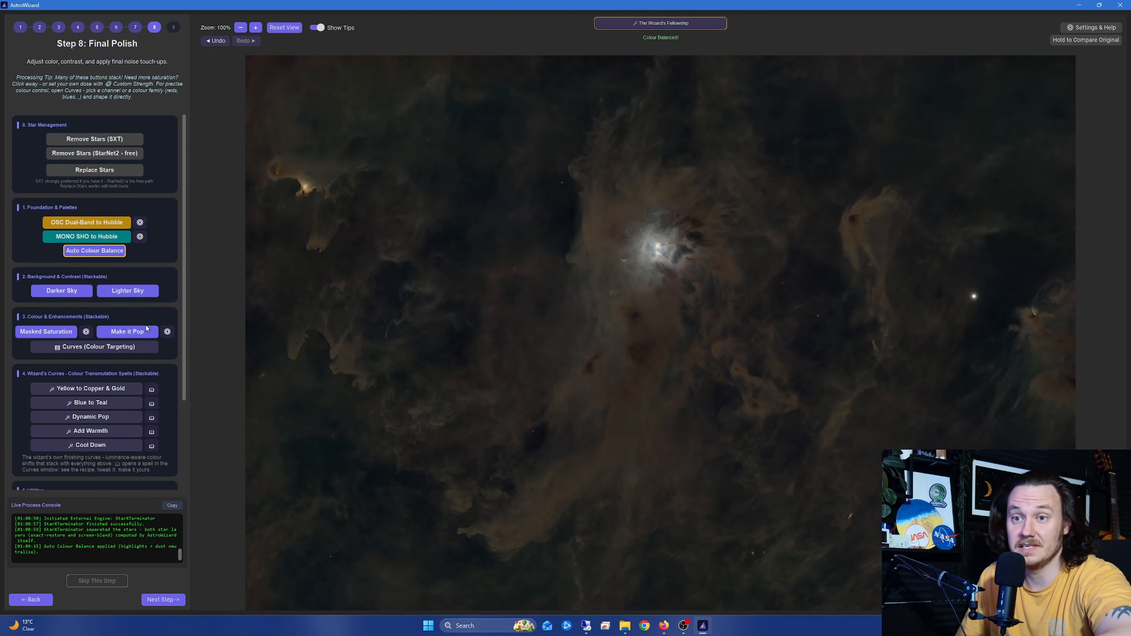
pyautogui.scroll(-3, 146, 329)
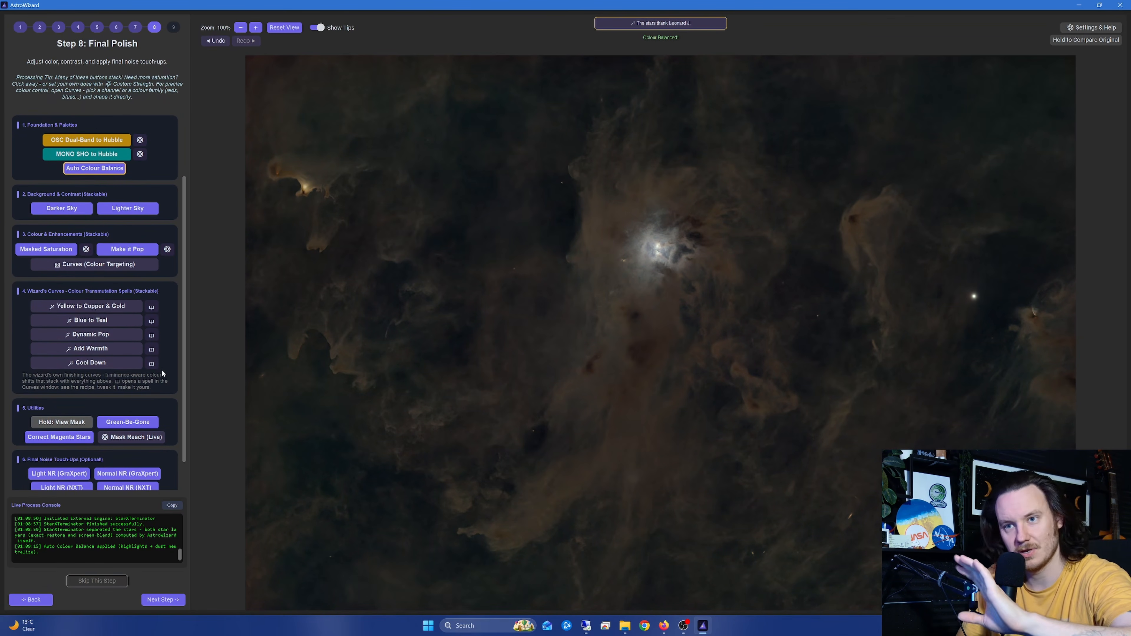
pyautogui.scroll(-1, 163, 374)
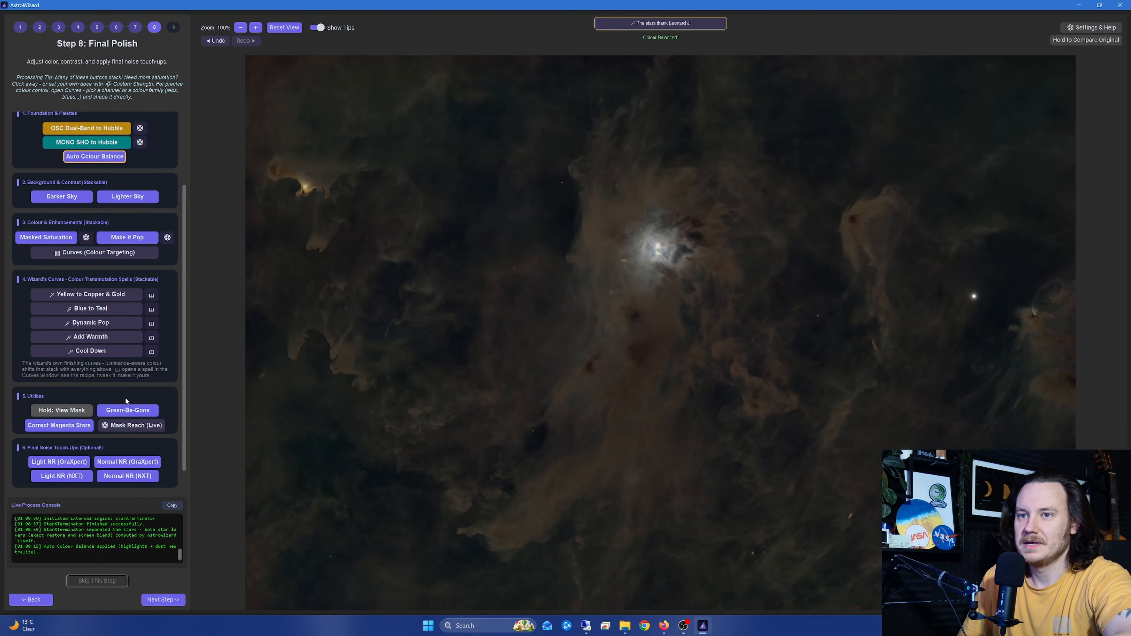
pyautogui.click(132, 414)
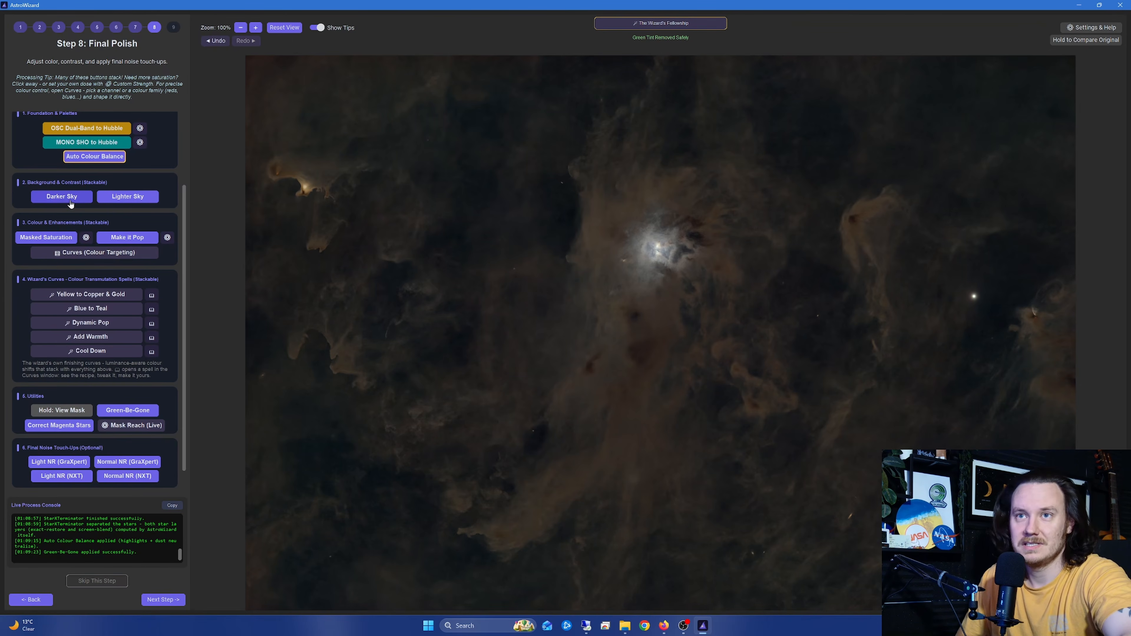
# - Apply Masked Saturation twice, and brighten the starless image with a two-point RGB curve targeting all colours
pyautogui.click(60, 239)
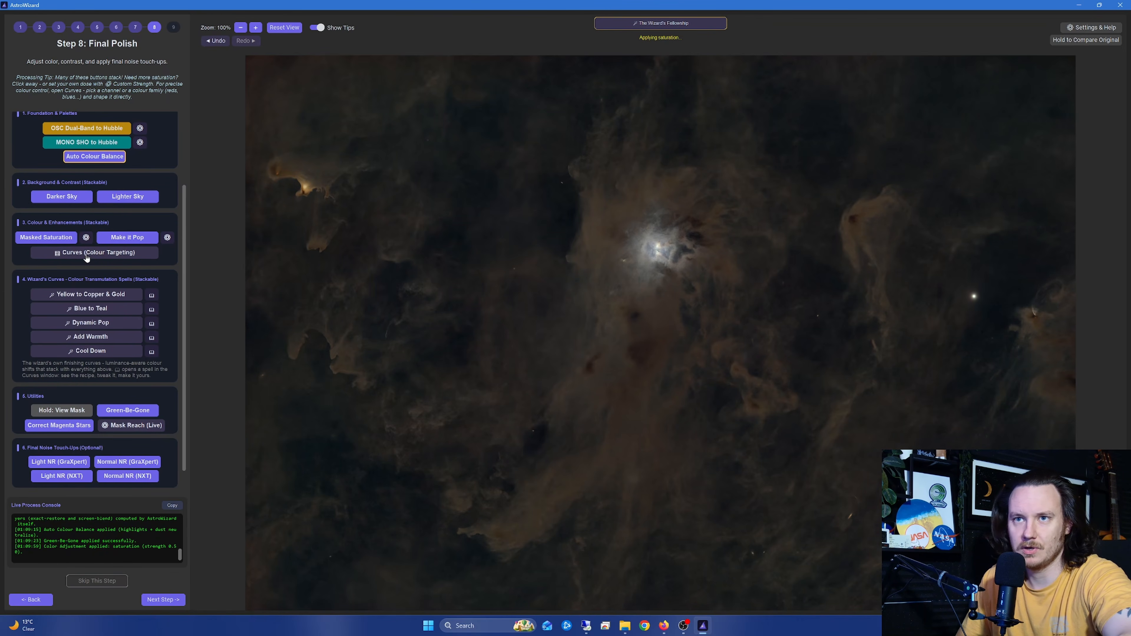
pyautogui.click(101, 252)
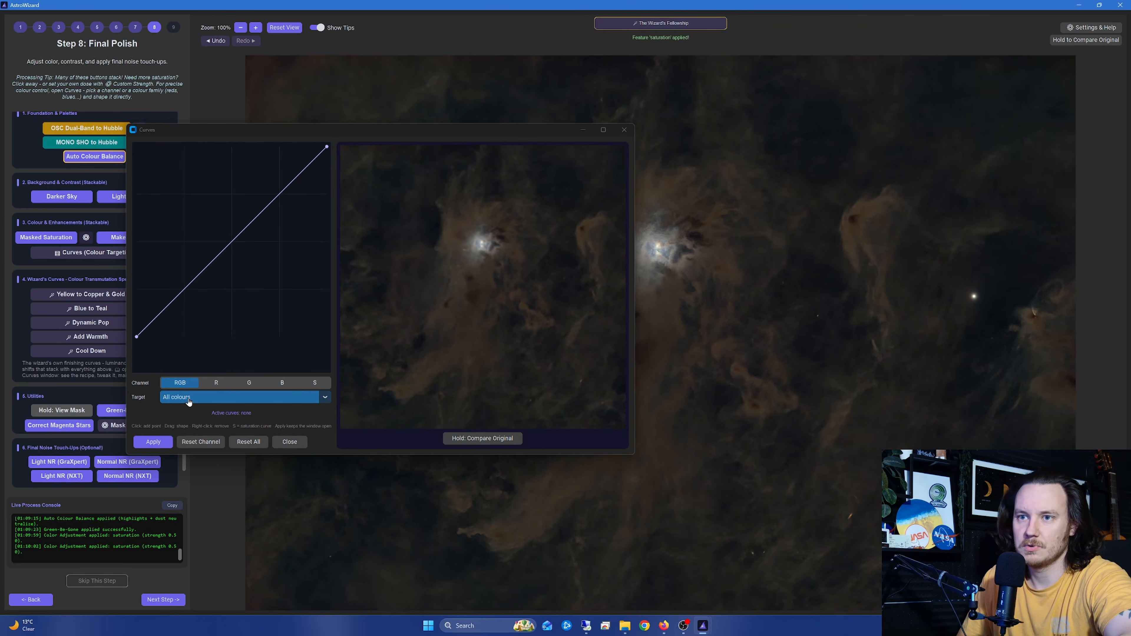
pyautogui.moveTo(229, 246); pyautogui.dragTo(218, 229)
pyautogui.moveTo(165, 286); pyautogui.dragTo(170, 294)
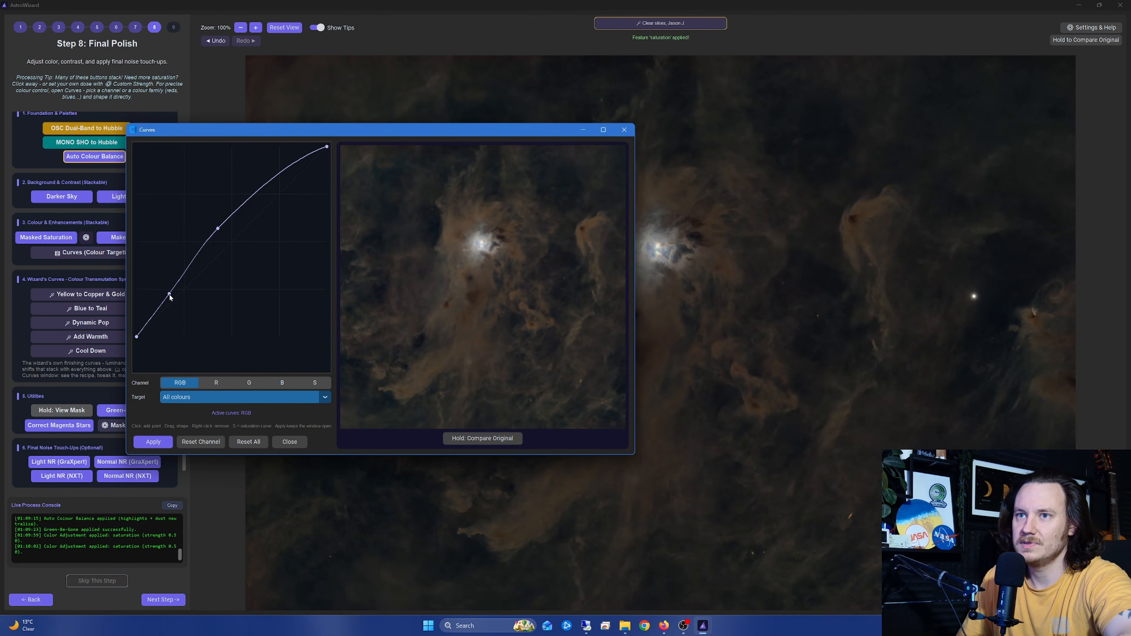
pyautogui.click(153, 441)
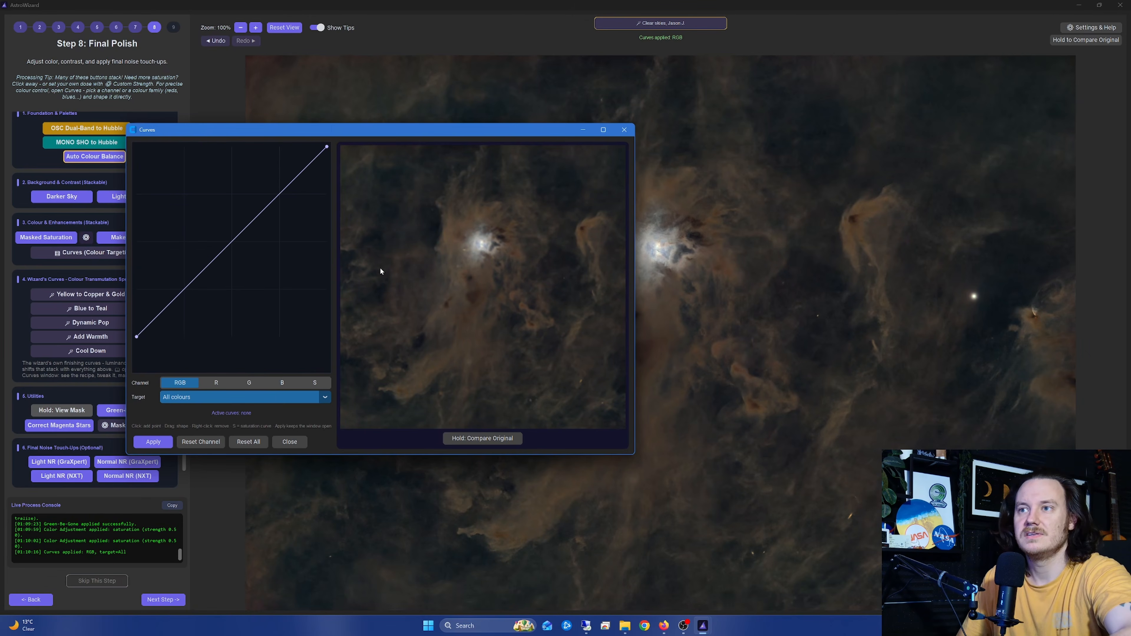
pyautogui.click(624, 130)
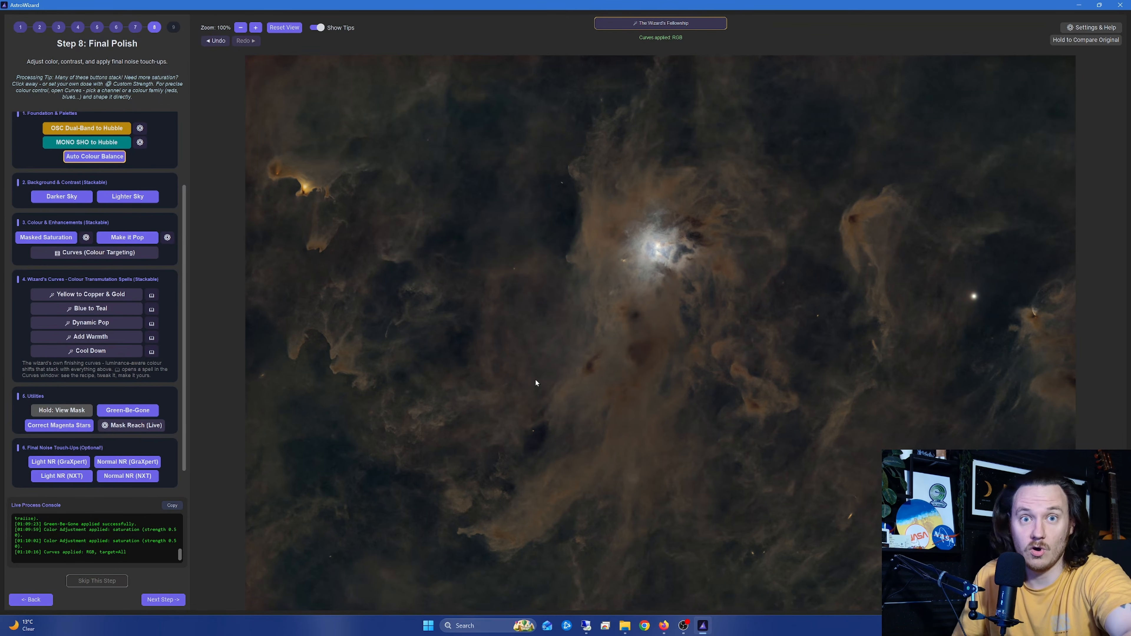
# - Cast the Cool Down colour spell on the starless image and open its recipe in the Curves window
pyautogui.click(82, 349)
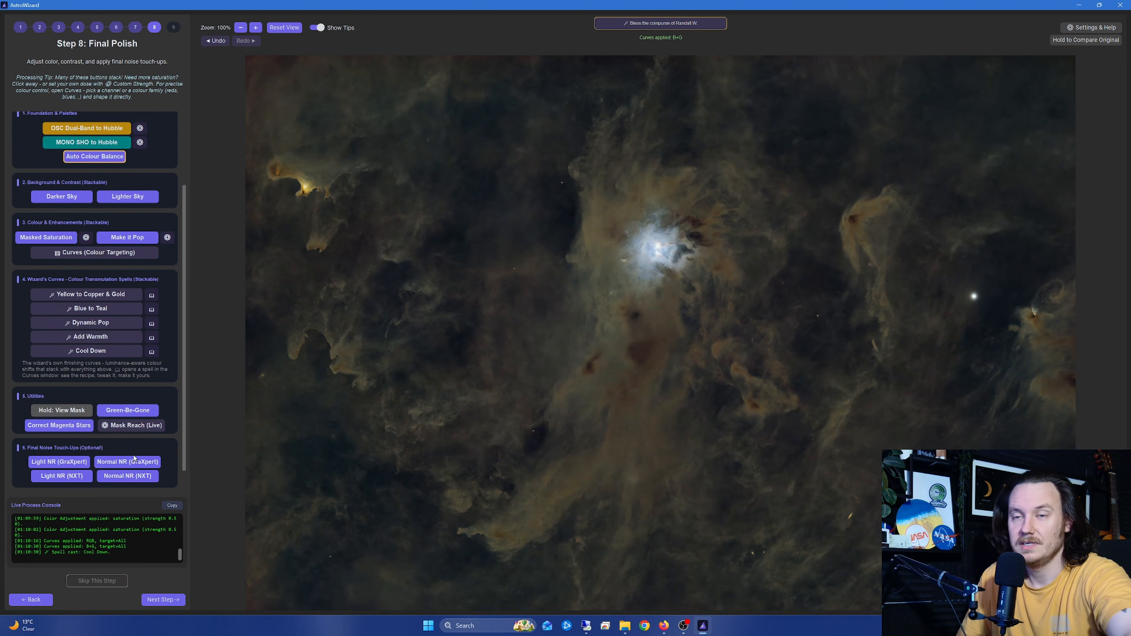
pyautogui.click(152, 352)
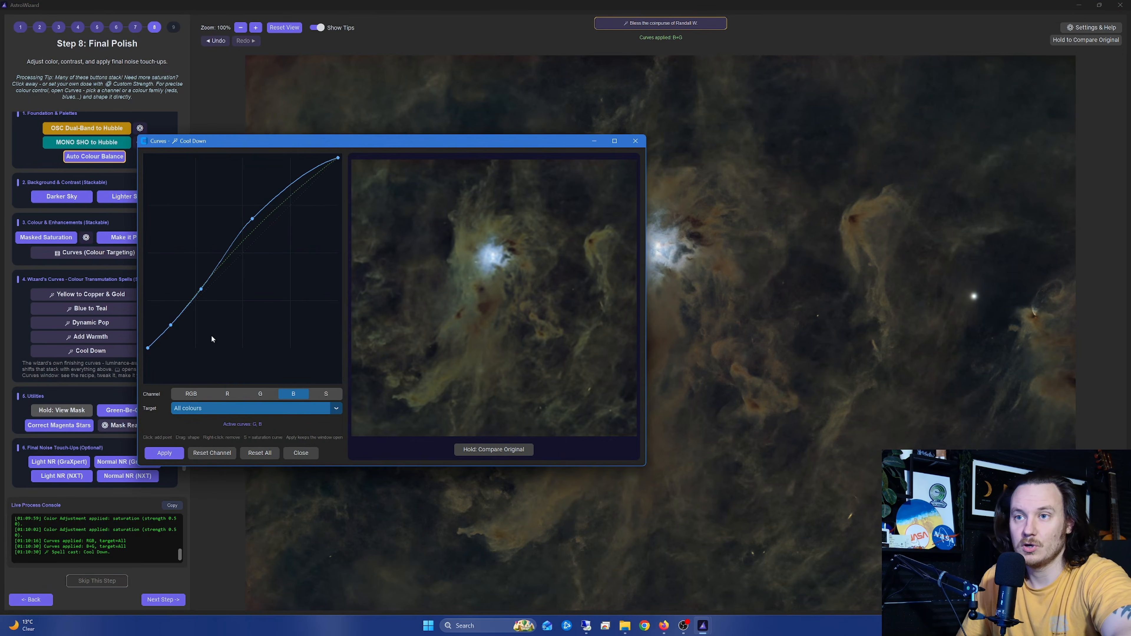
# - Compare the Cool Down curve preview with the original, close the Curves window, and apply Green-Be-Gone to the starless image
pyautogui.moveTo(296, 143); pyautogui.dragTo(380, 112)
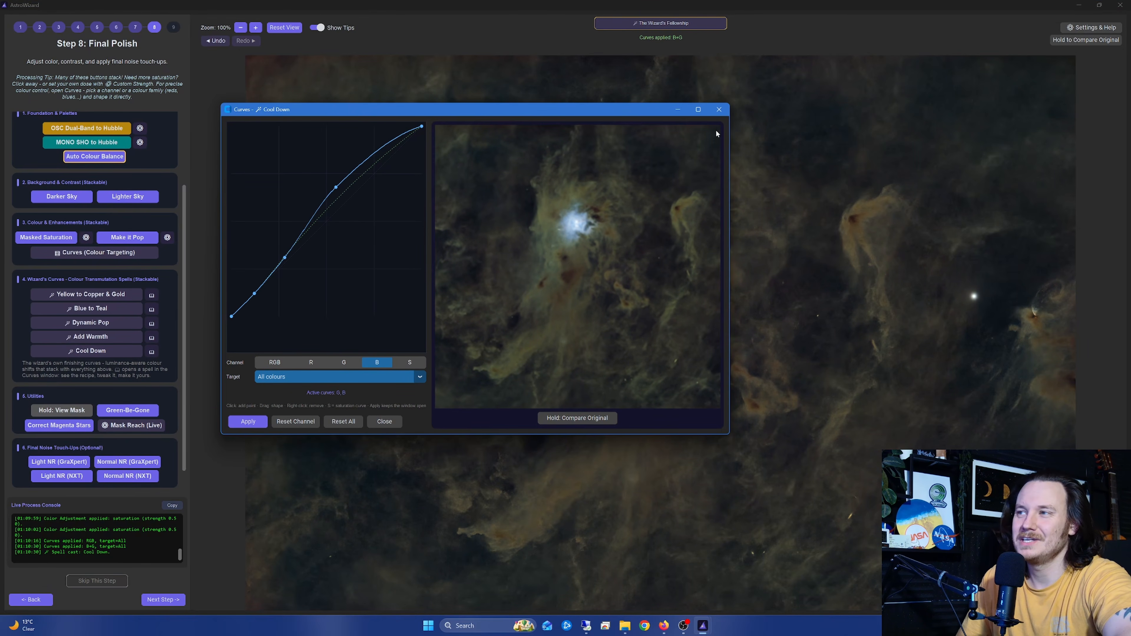
pyautogui.click(586, 419)
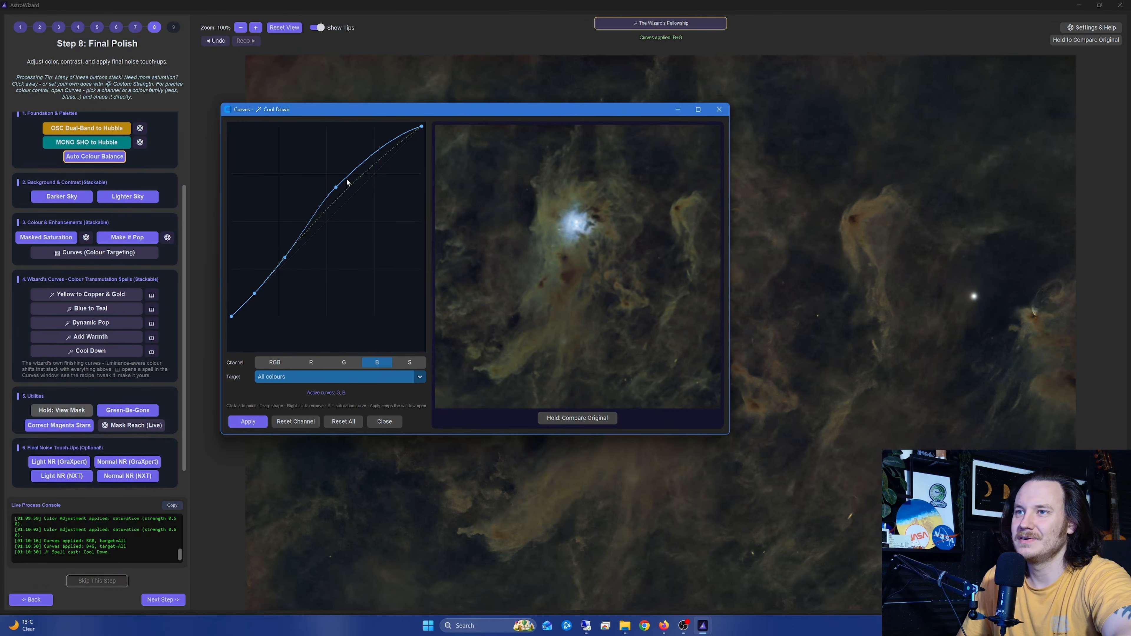
pyautogui.click(719, 109)
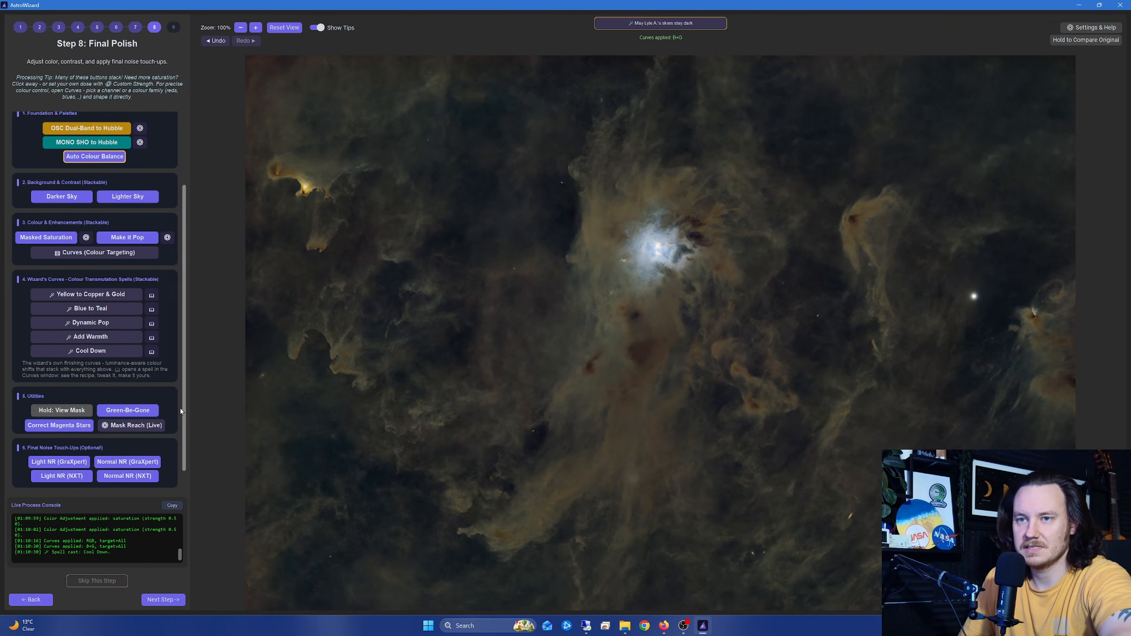
pyautogui.click(141, 415)
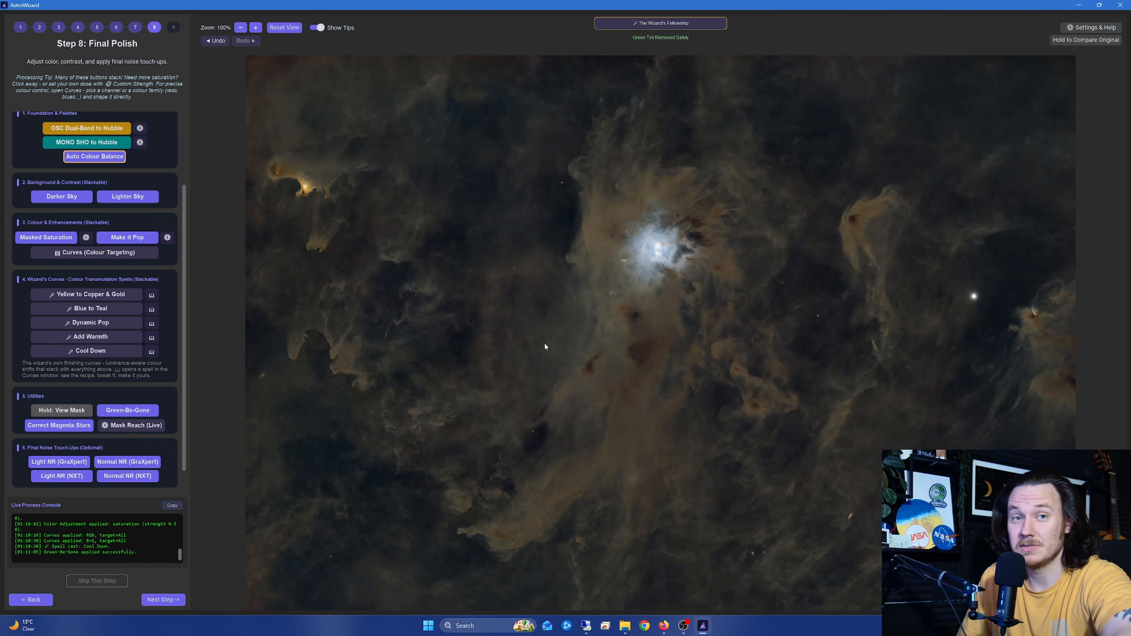
# - Replace the stars in the nebula image at 0.60 star brightness using the Soft (screen) blend
pyautogui.scroll(3, 139, 214)
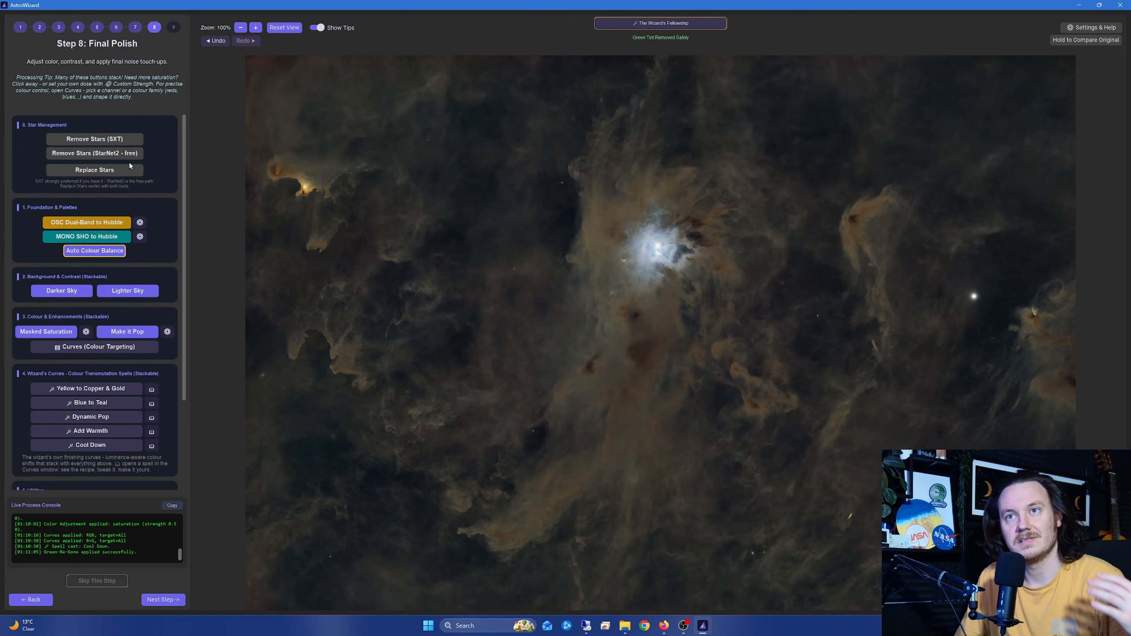
pyautogui.click(119, 174)
pyautogui.moveTo(217, 155); pyautogui.dragTo(334, 139)
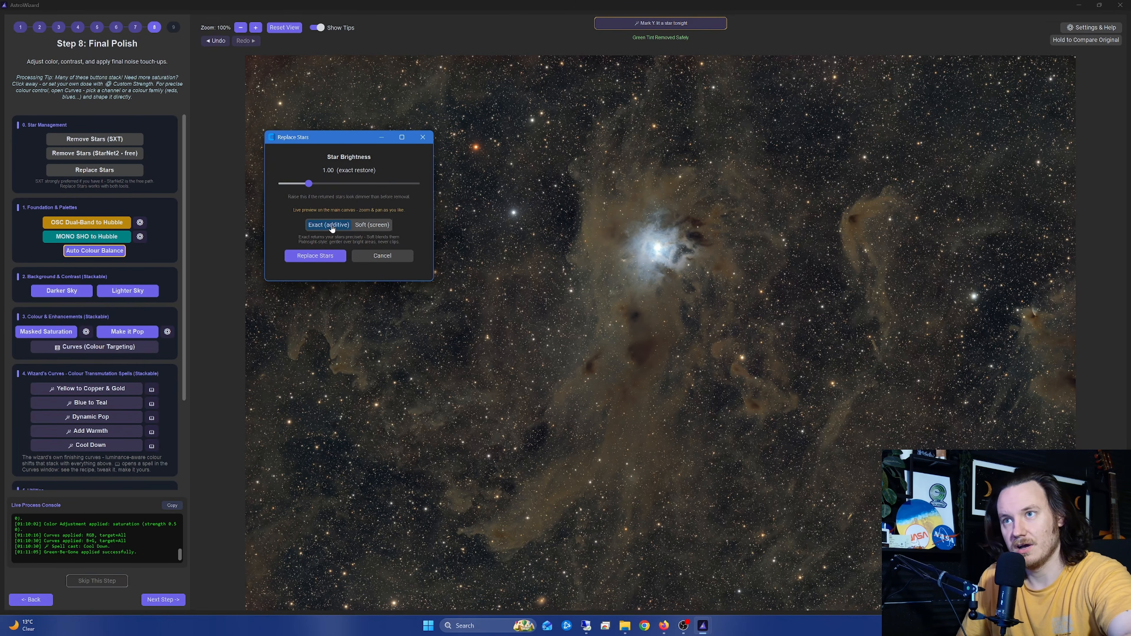
pyautogui.moveTo(309, 183); pyautogui.dragTo(282, 187)
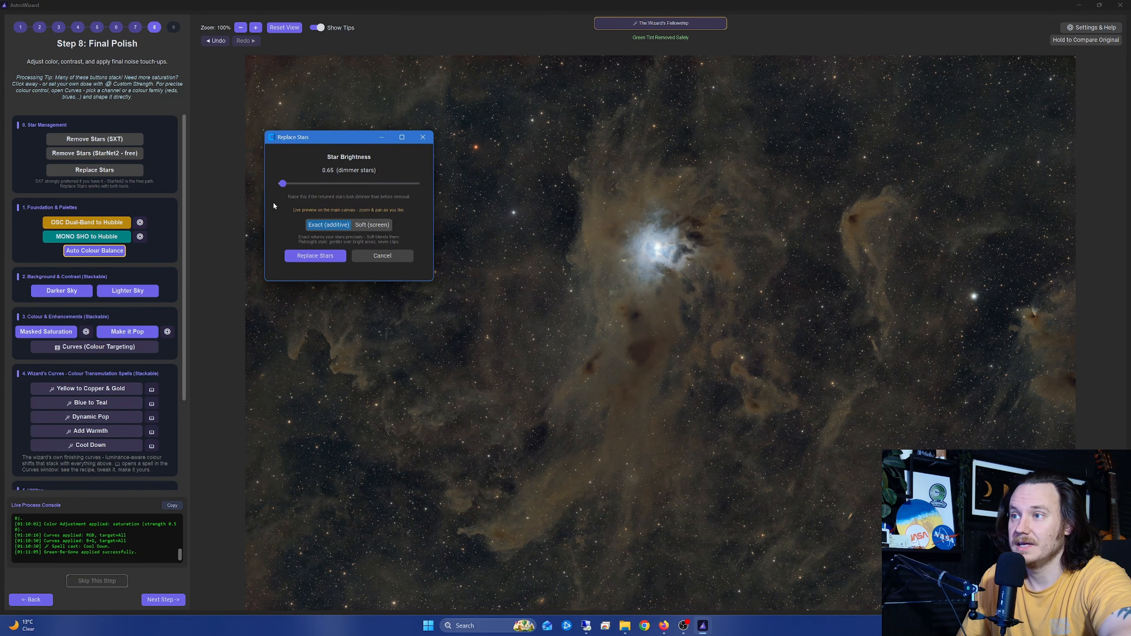
pyautogui.click(366, 227)
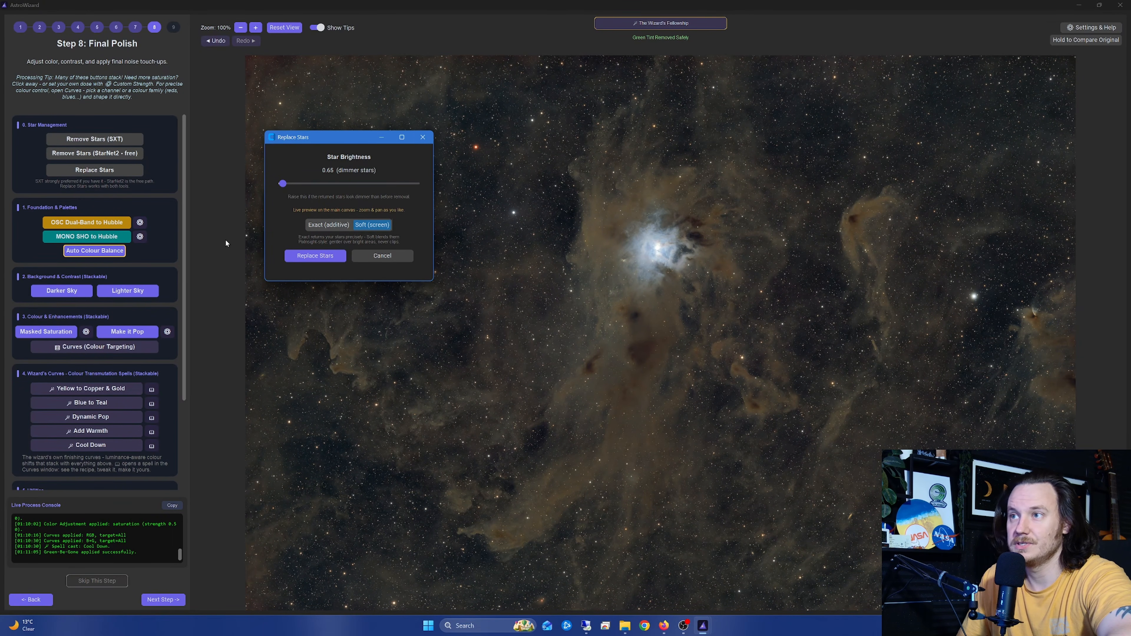
pyautogui.moveTo(285, 189); pyautogui.dragTo(267, 192)
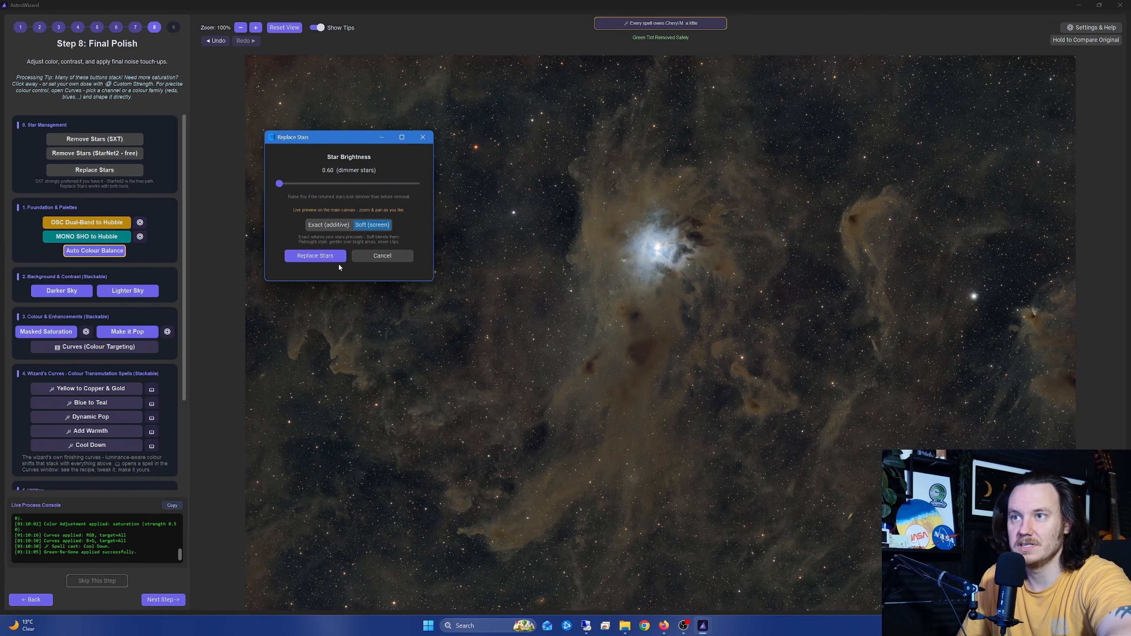
pyautogui.click(315, 256)
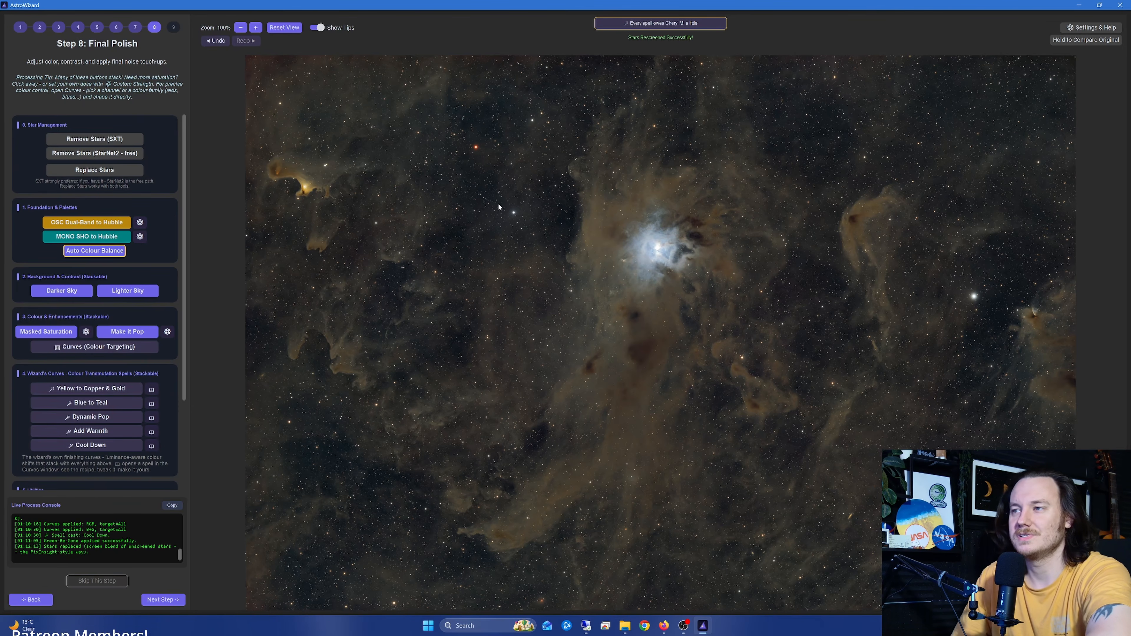
# - Inspect the bright nebula core and the restored stars around it up close, and return to the full image view
pyautogui.scroll(4, 661, 261)
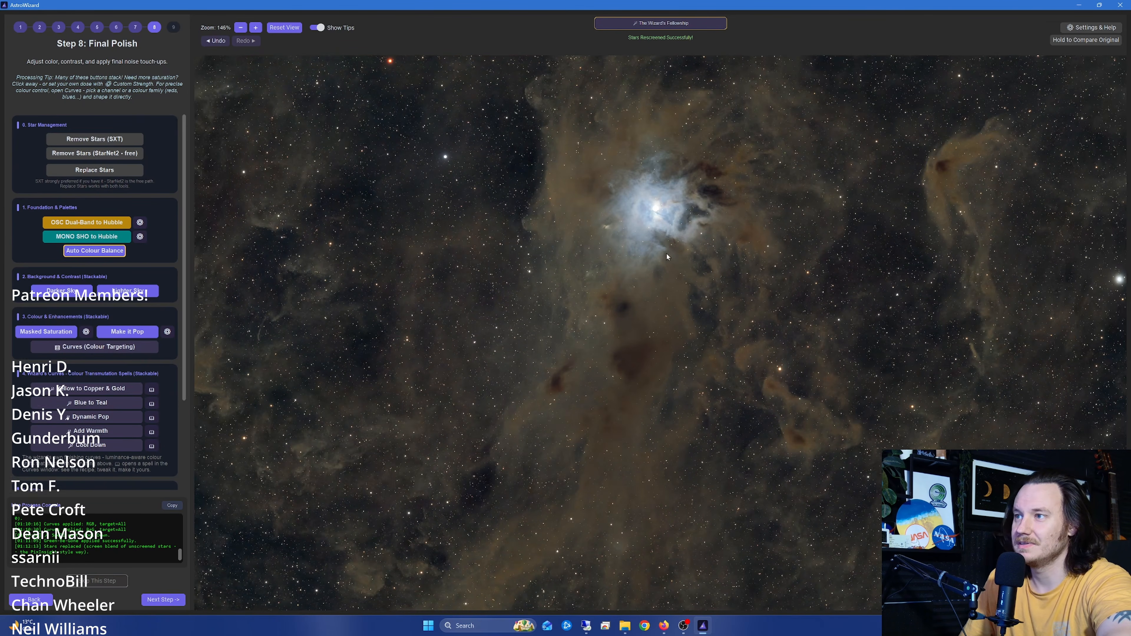
pyautogui.scroll(4, 661, 261)
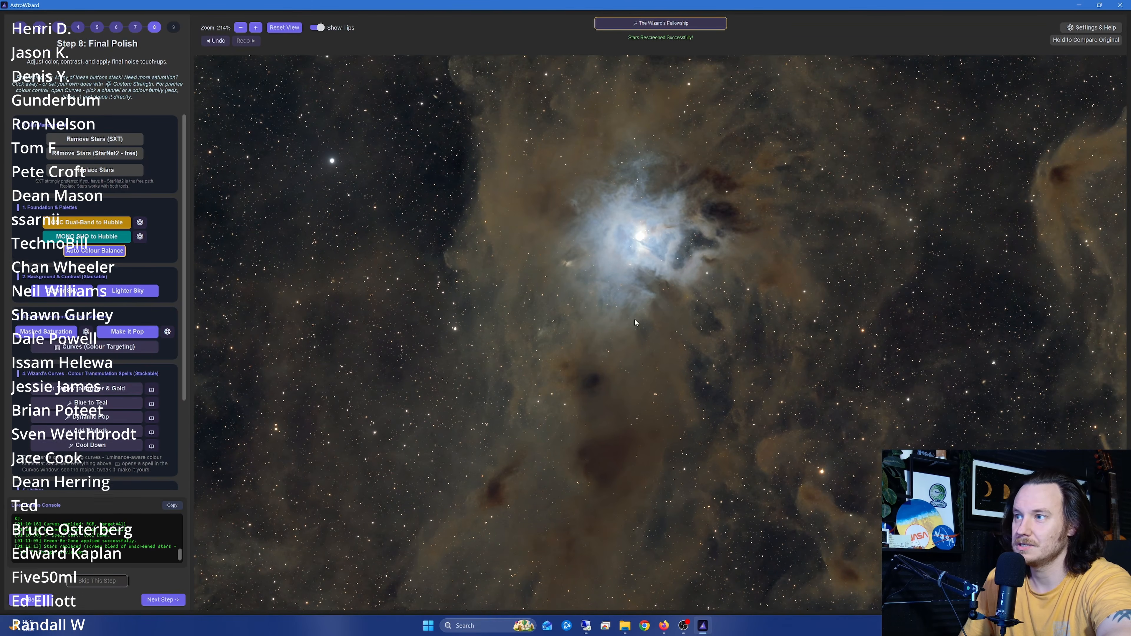
pyautogui.moveTo(634, 319); pyautogui.dragTo(668, 316)
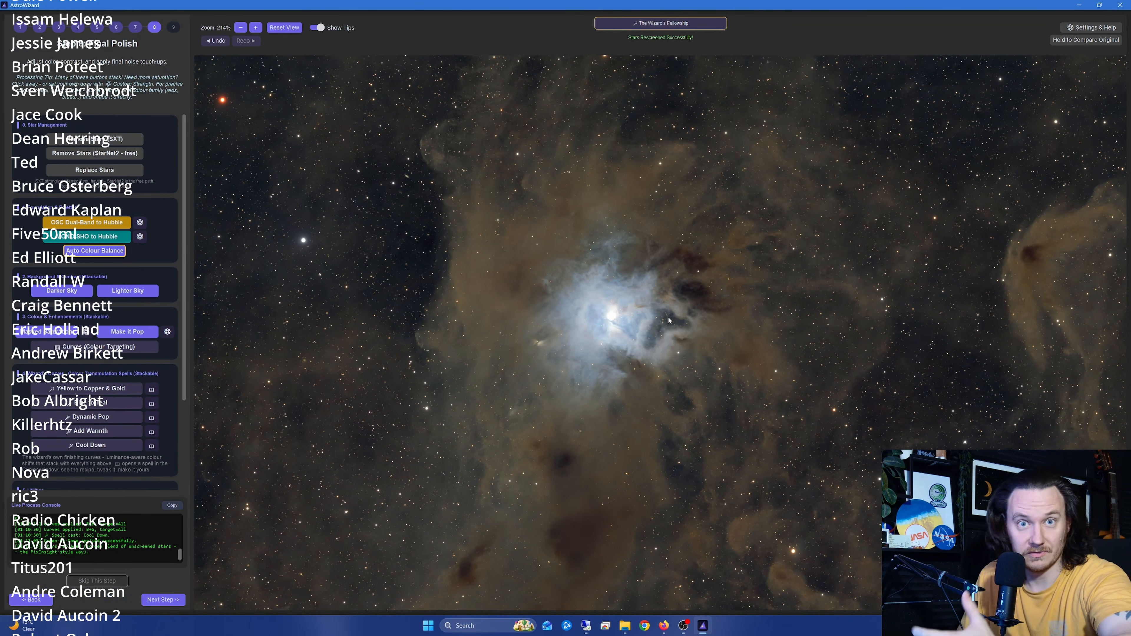
pyautogui.scroll(-5, 666, 319)
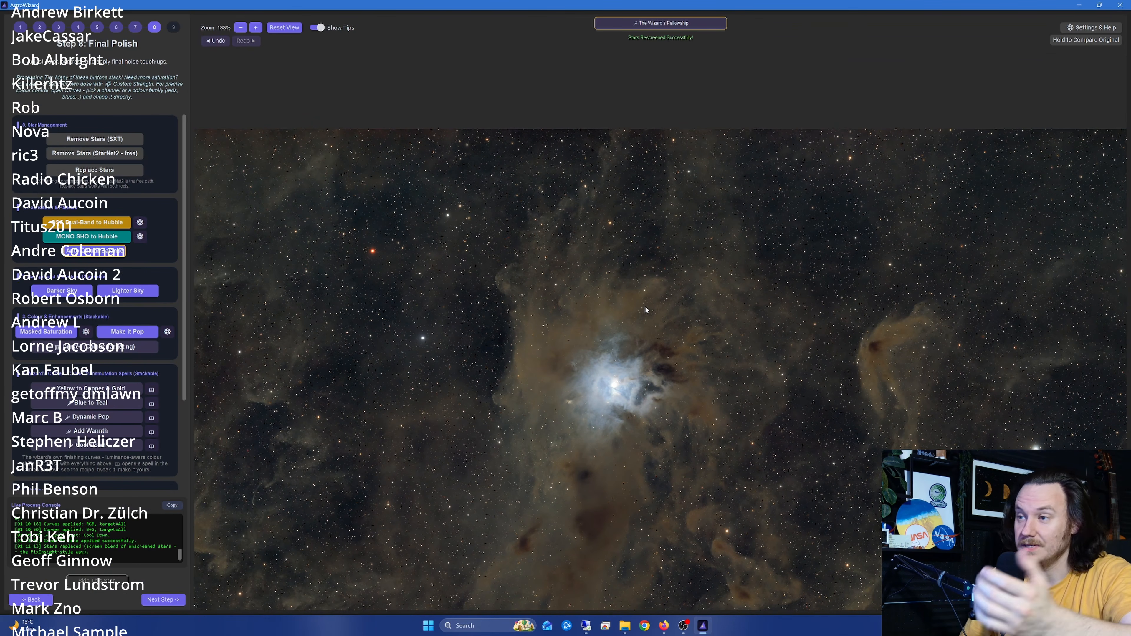
pyautogui.scroll(-3, 654, 307)
pyautogui.click(285, 29)
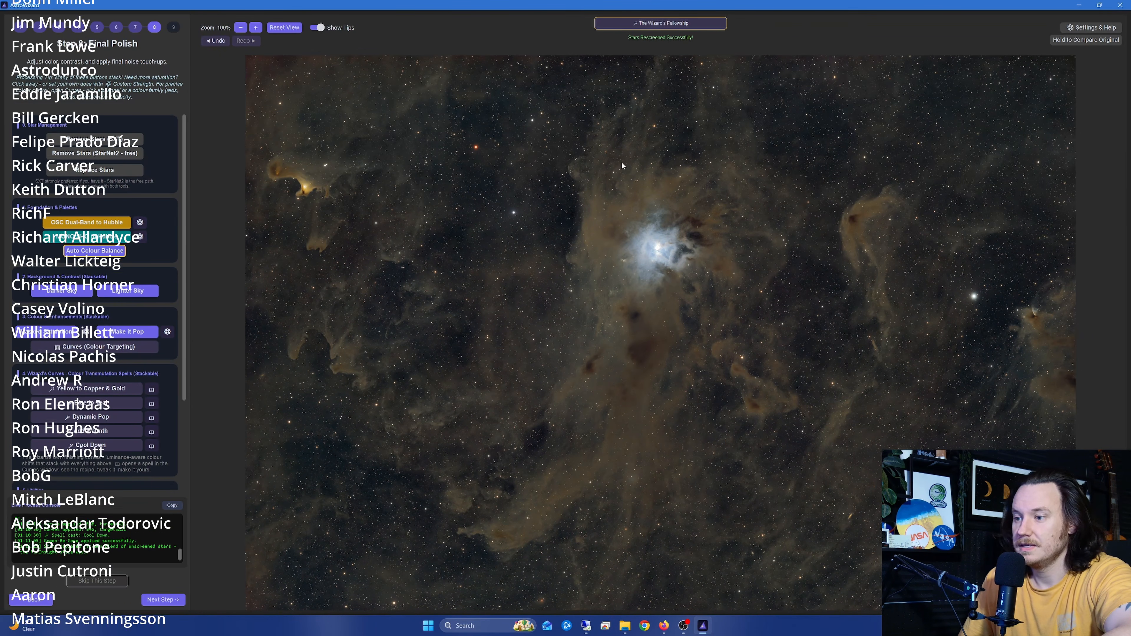
pyautogui.scroll(-1, 622, 165)
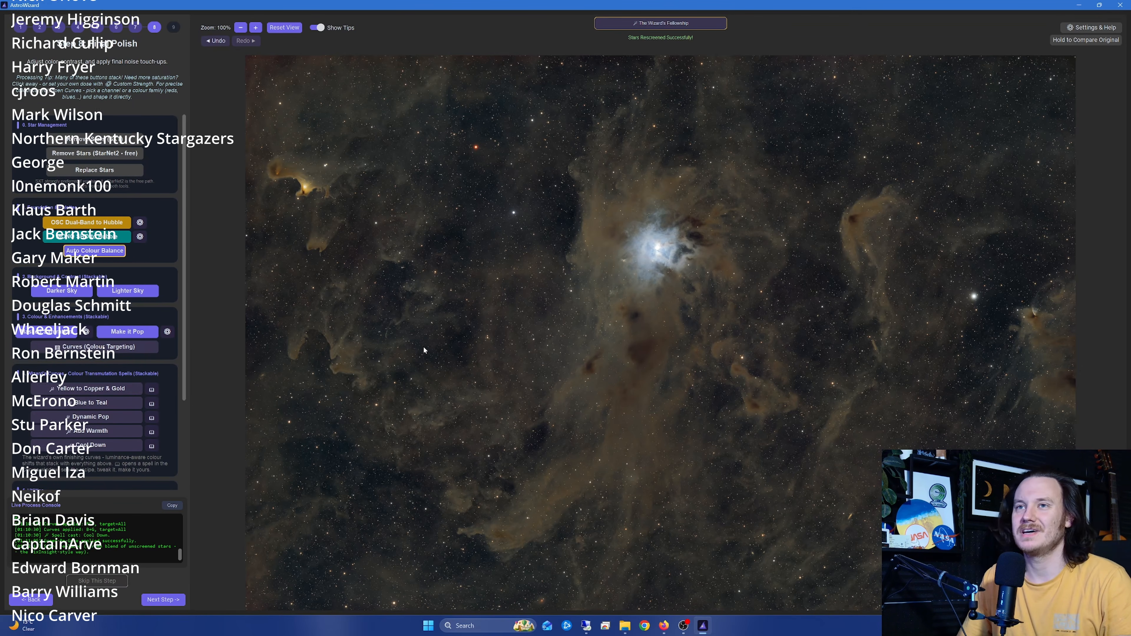
# - Continue to Final Export, and view The Wizard's Fellowship supporter list before closing it
pyautogui.click(165, 601)
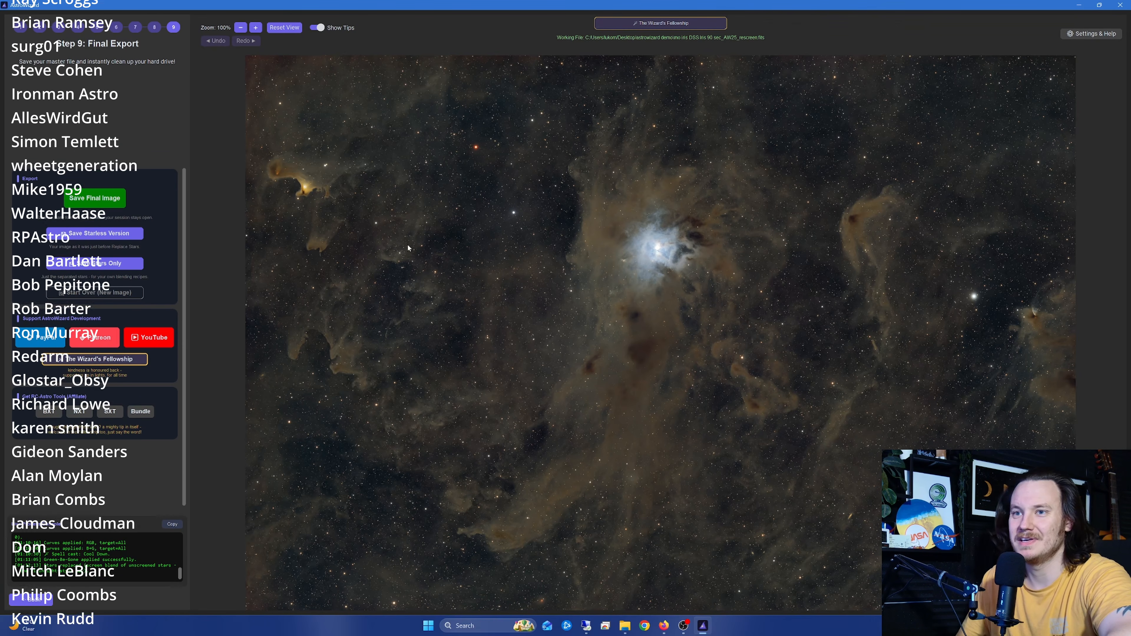
pyautogui.click(117, 362)
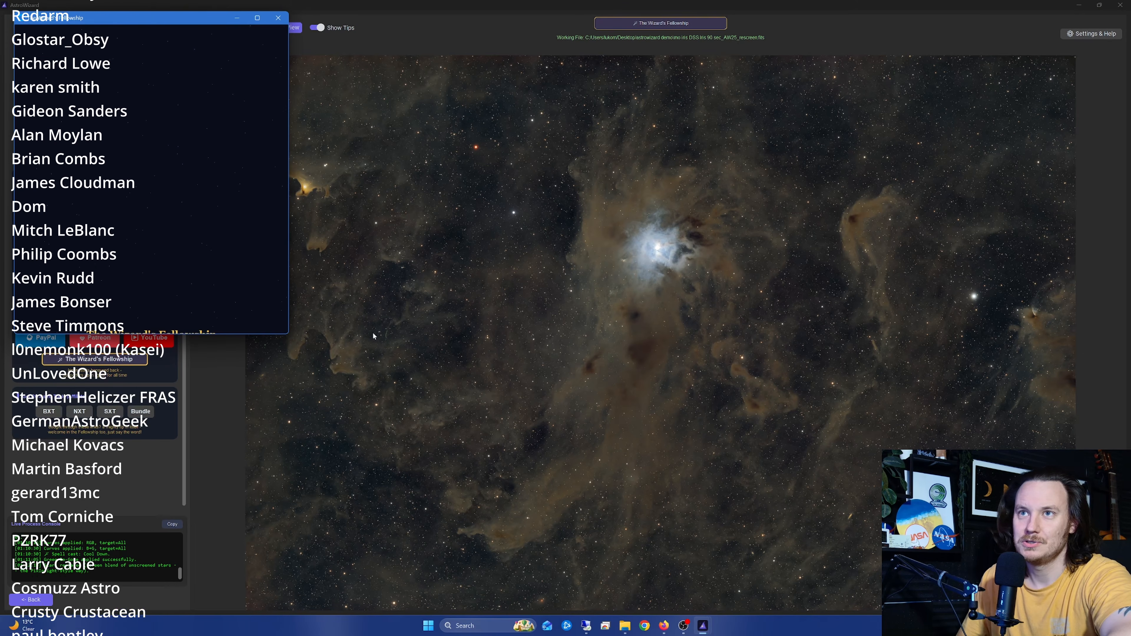
pyautogui.moveTo(156, 21); pyautogui.dragTo(408, 94)
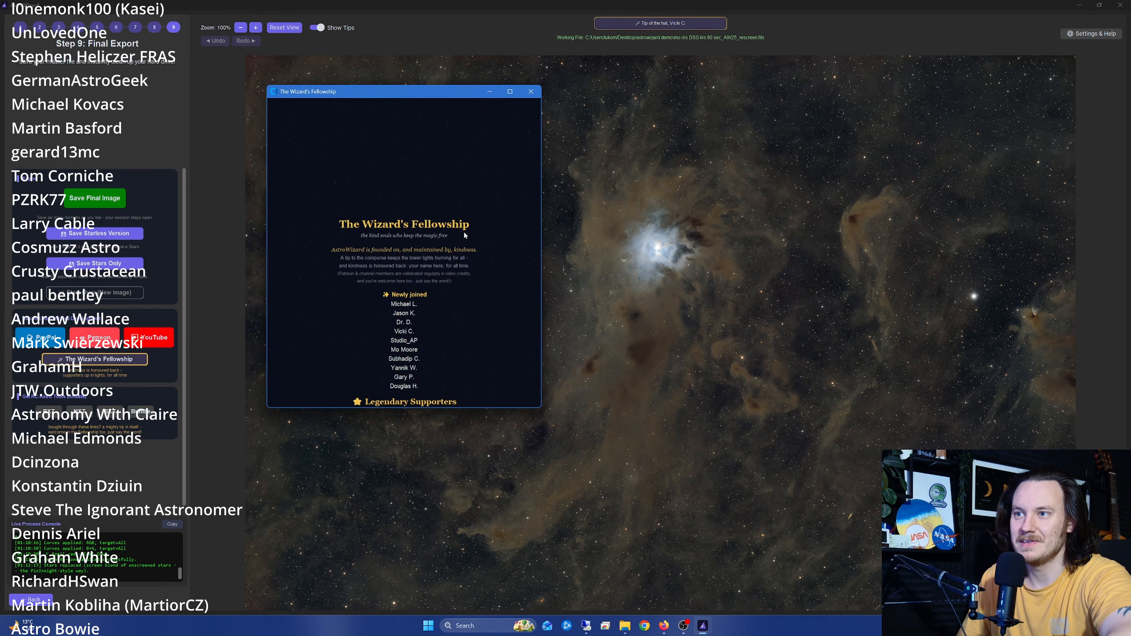
pyautogui.scroll(-3, 458, 234)
pyautogui.click(531, 92)
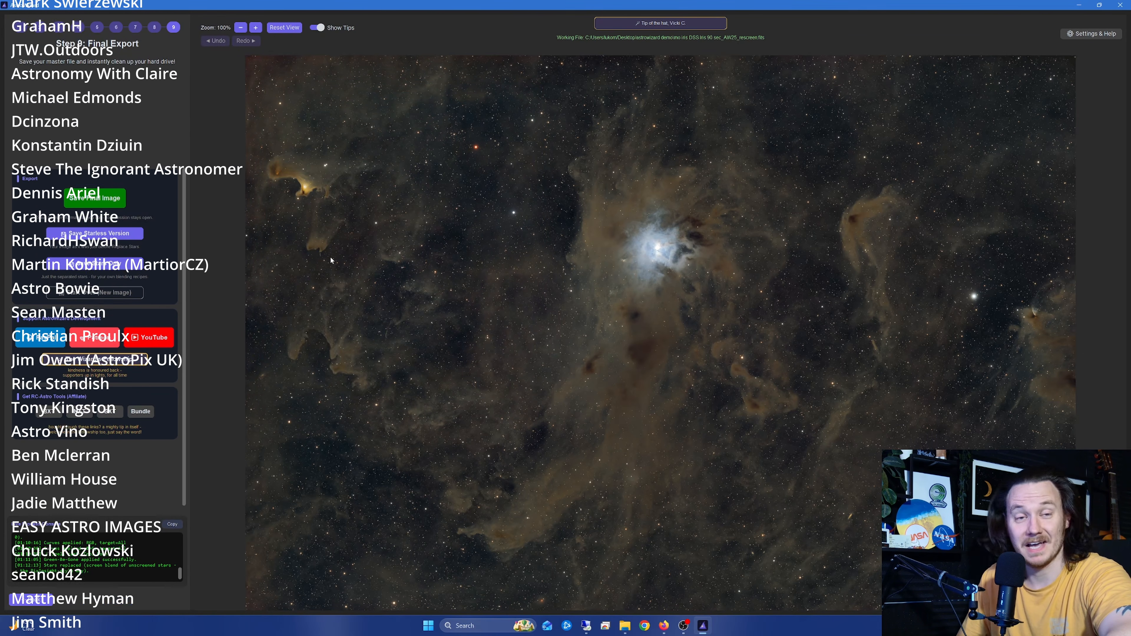